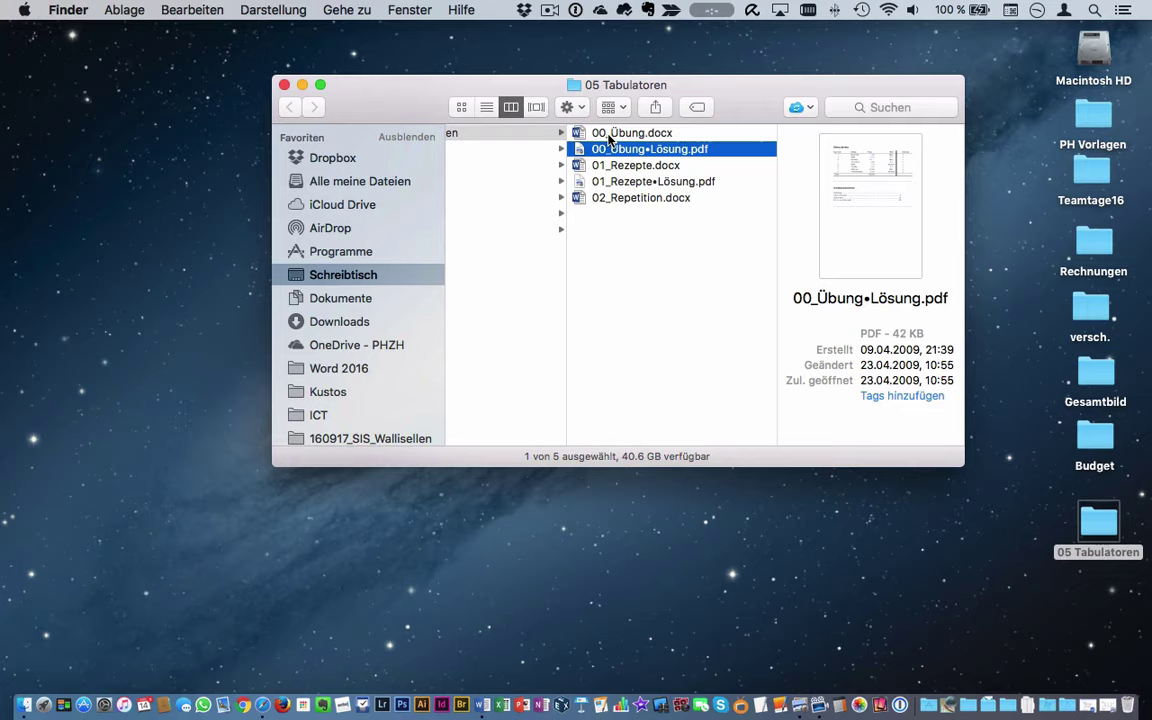
Open 00_Übung.docx from the 05 Tabulatoren folder in Word
scroll(600, 138, "right", 2)
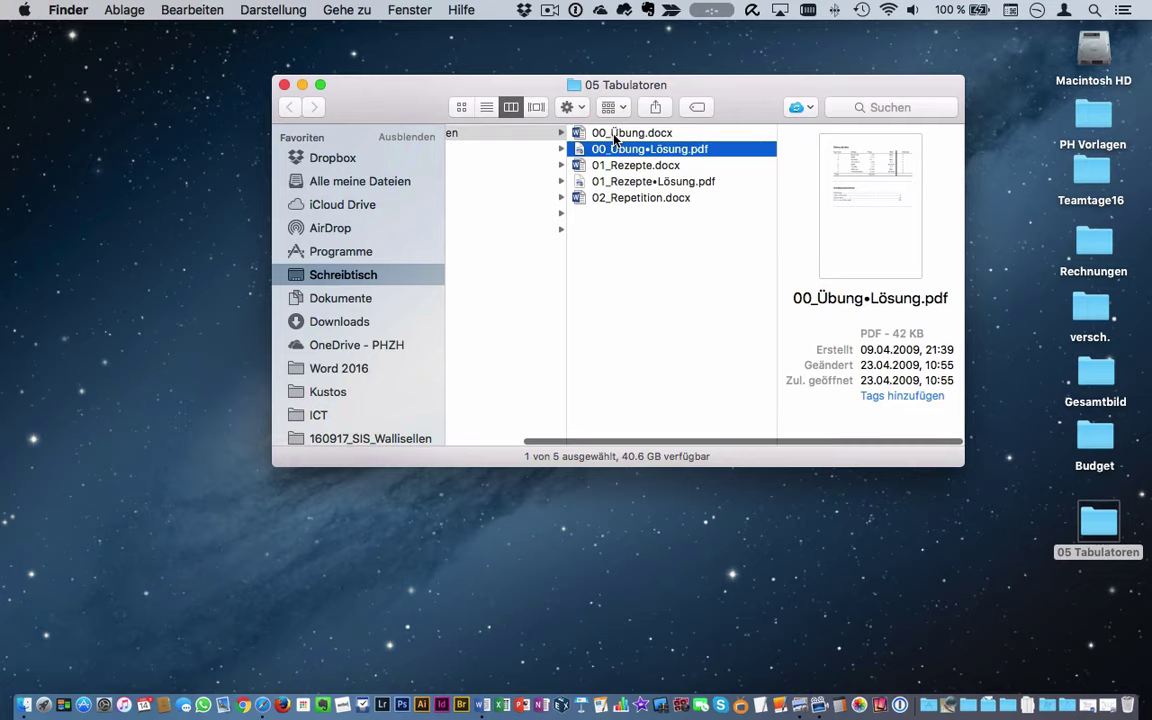
double_click(590, 133)
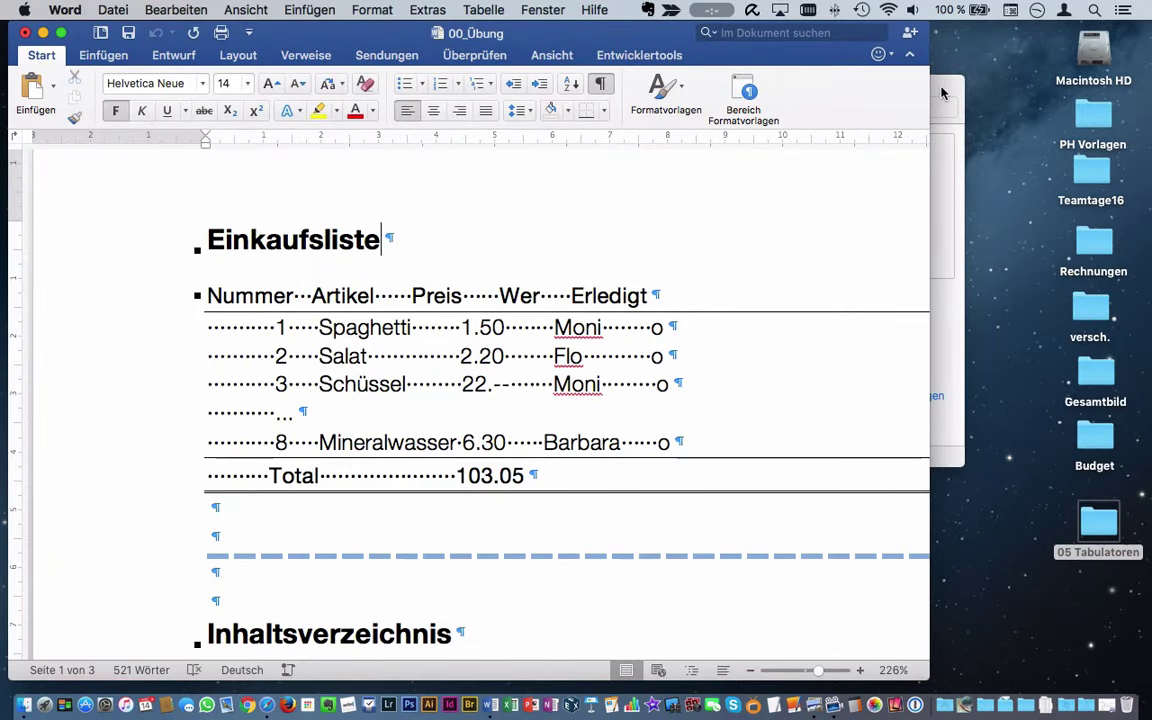
Open the solution 00_Übung•Lösung.pdf in Preview for reference, then return to the Word exercise
left_click(950, 140)
double_click(606, 150)
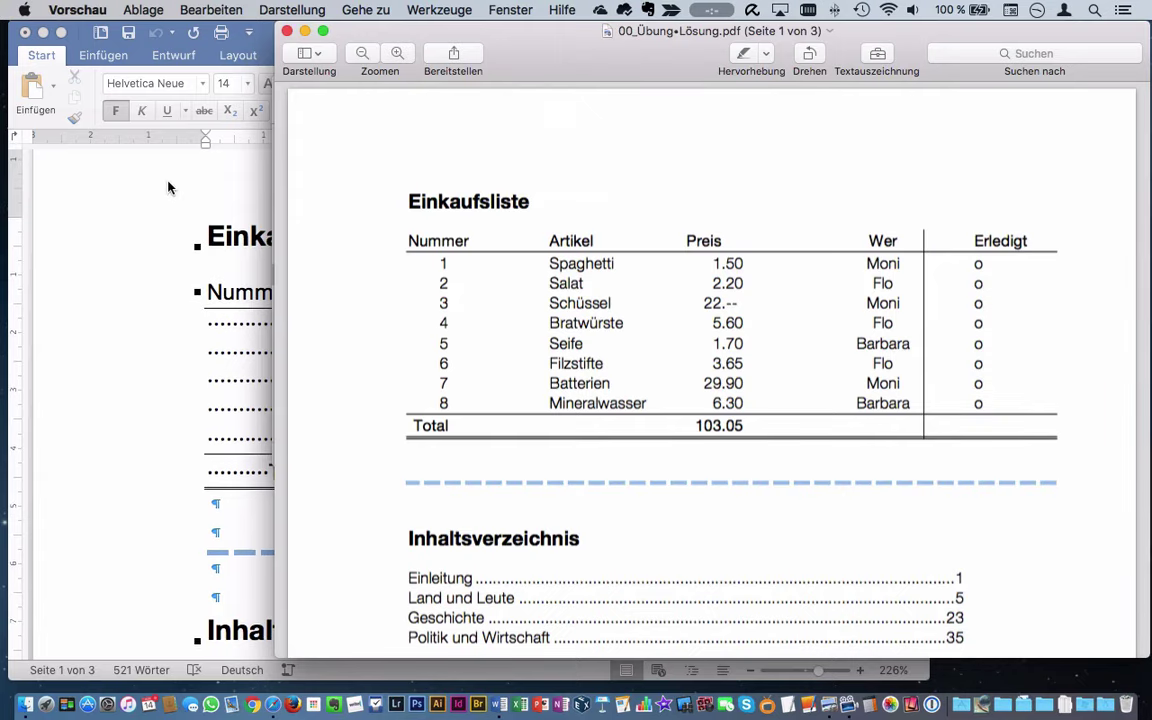
scroll(647, 346, "down", 1)
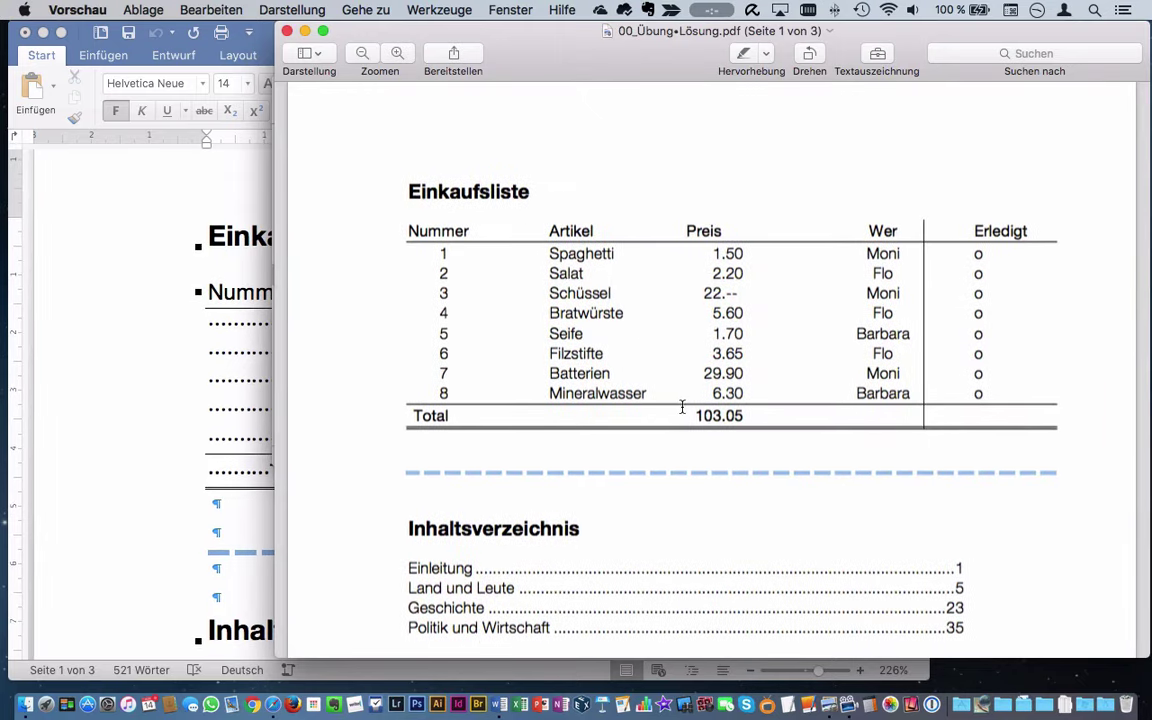
left_click(155, 304)
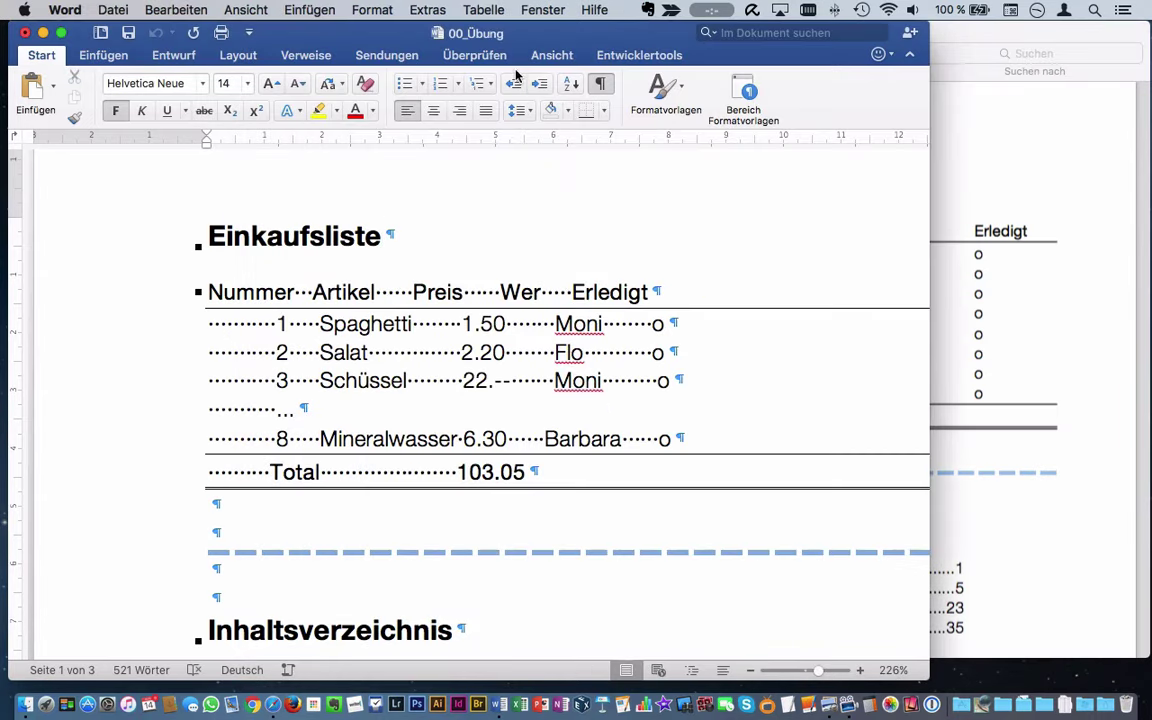
left_click(607, 85)
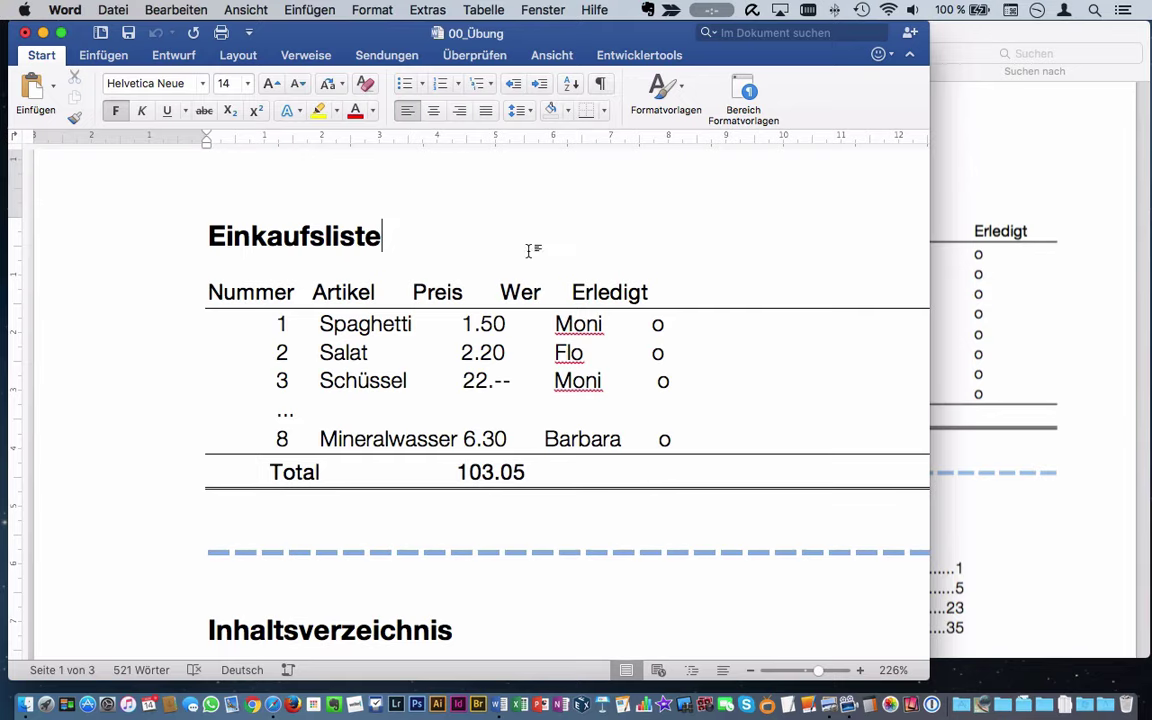
scroll(518, 250, "up", 1)
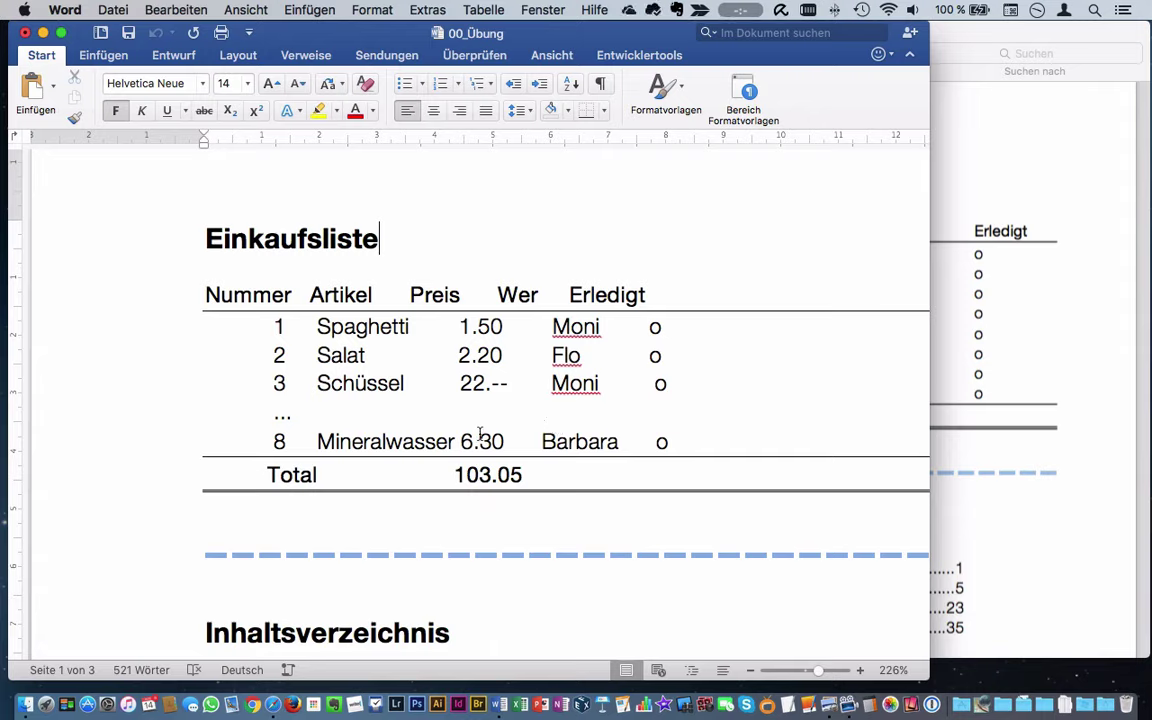
left_click(541, 441)
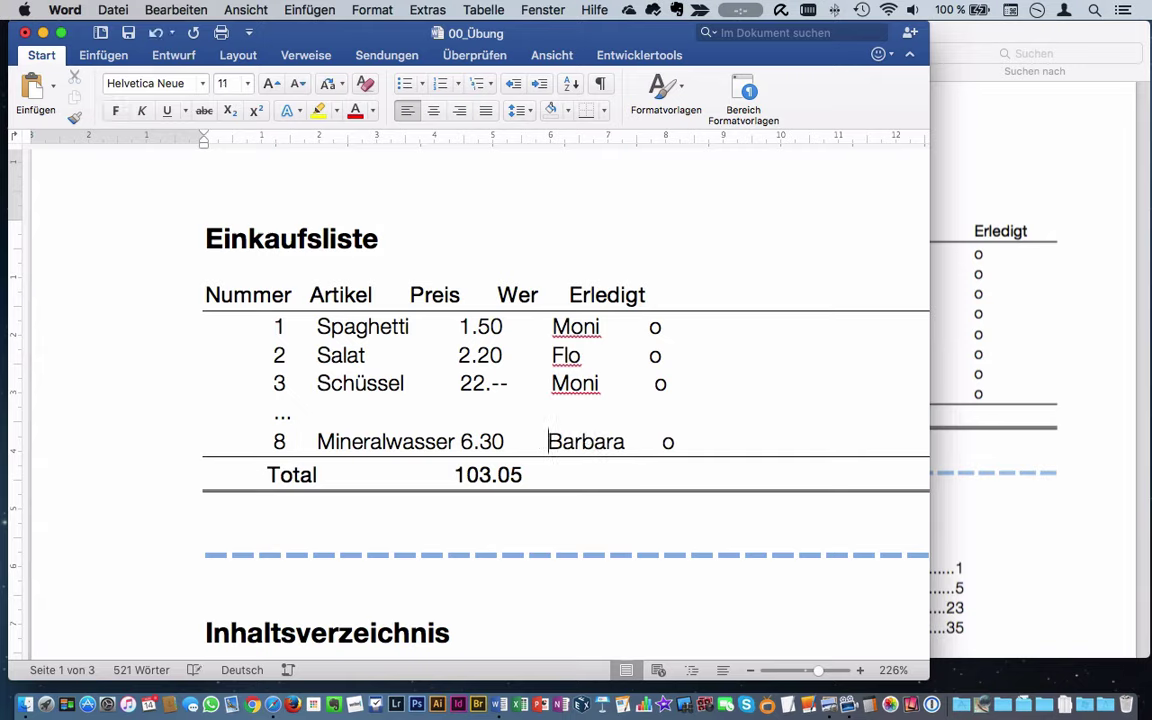
scroll(626, 356, "down", 1)
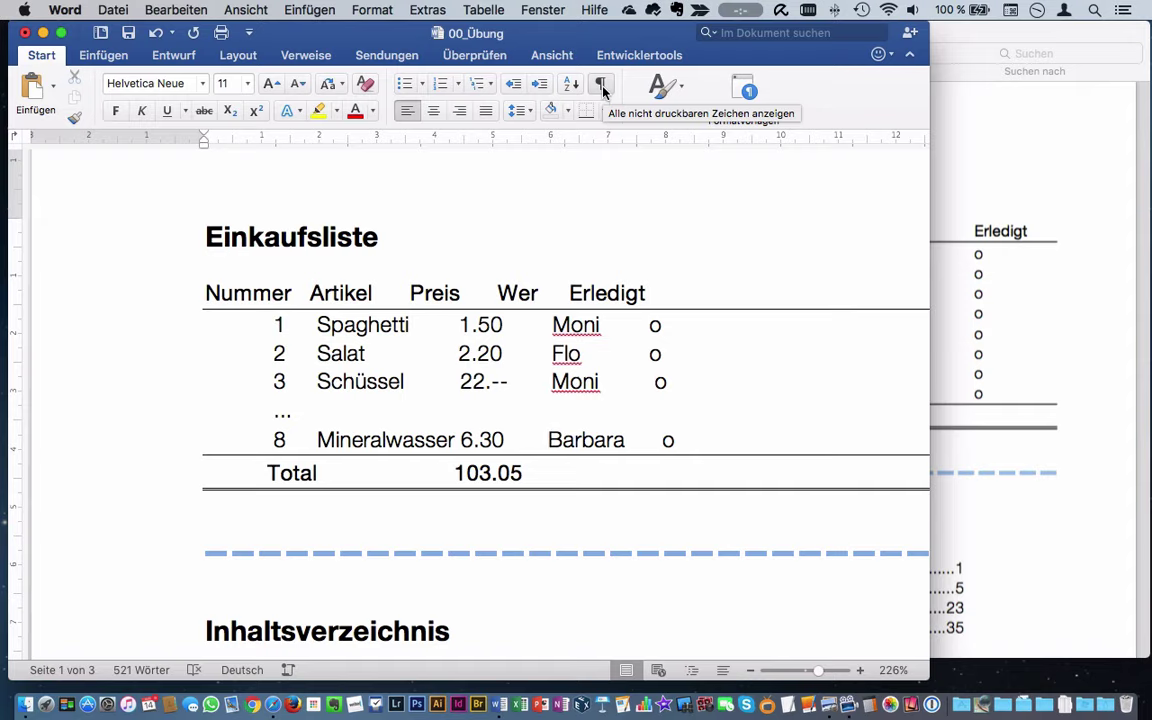
left_click(601, 88)
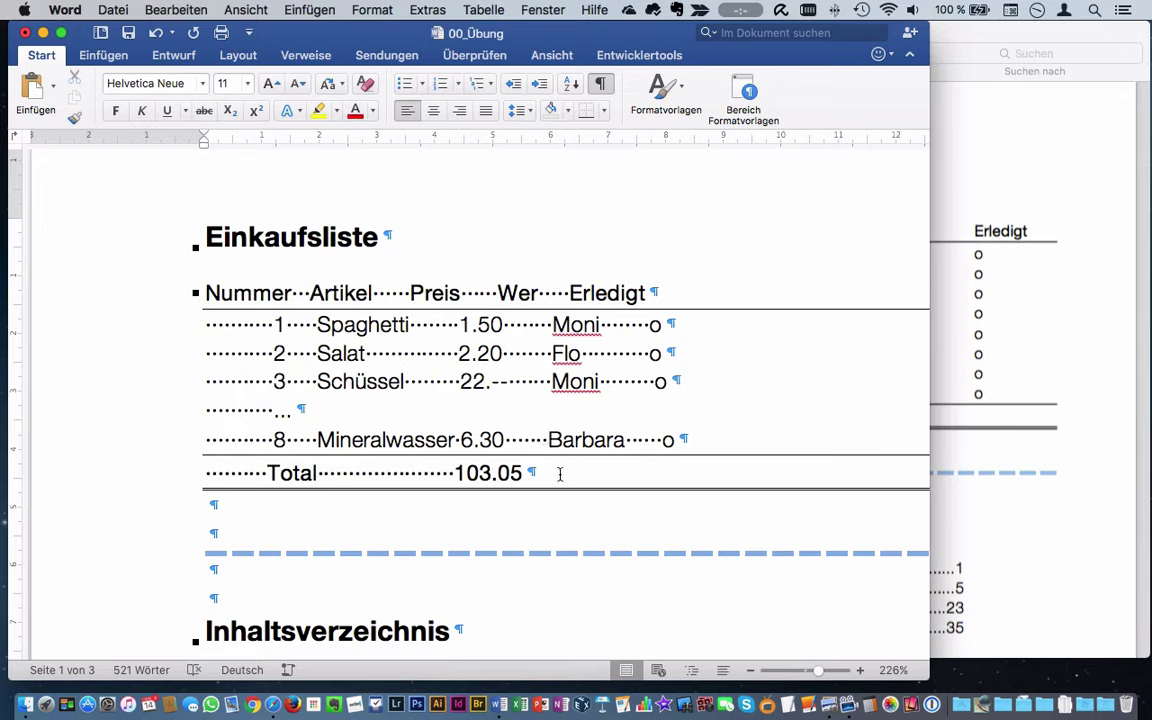
left_click(65, 9)
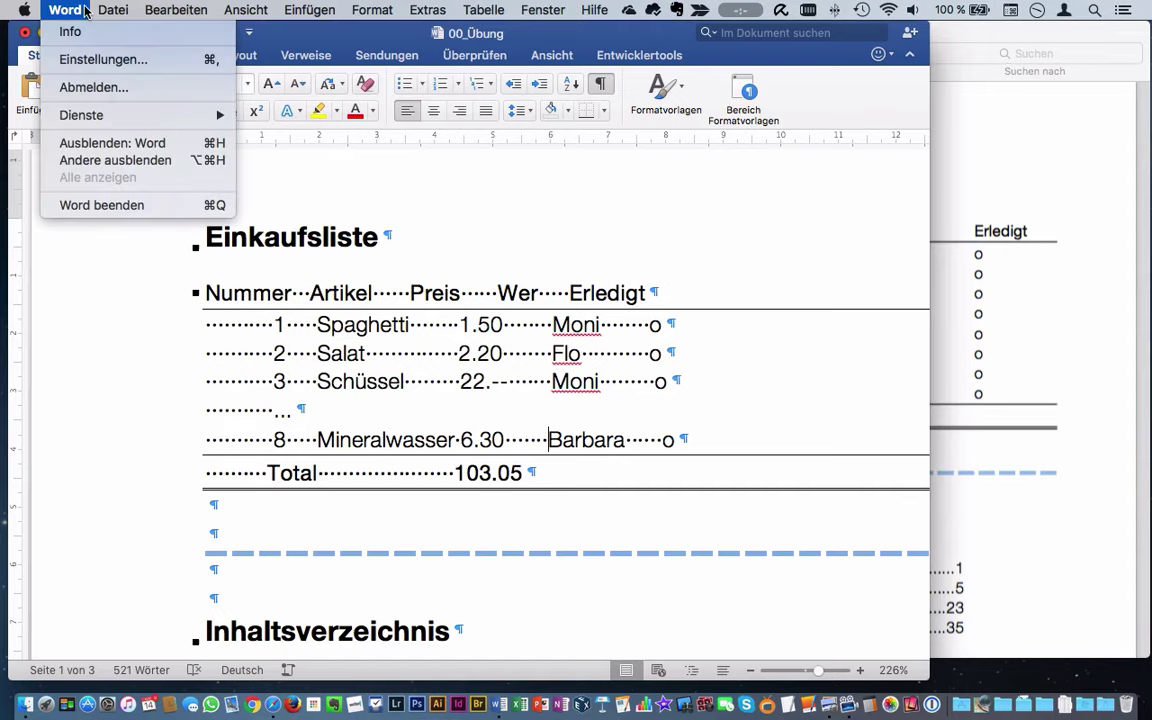
left_click(102, 62)
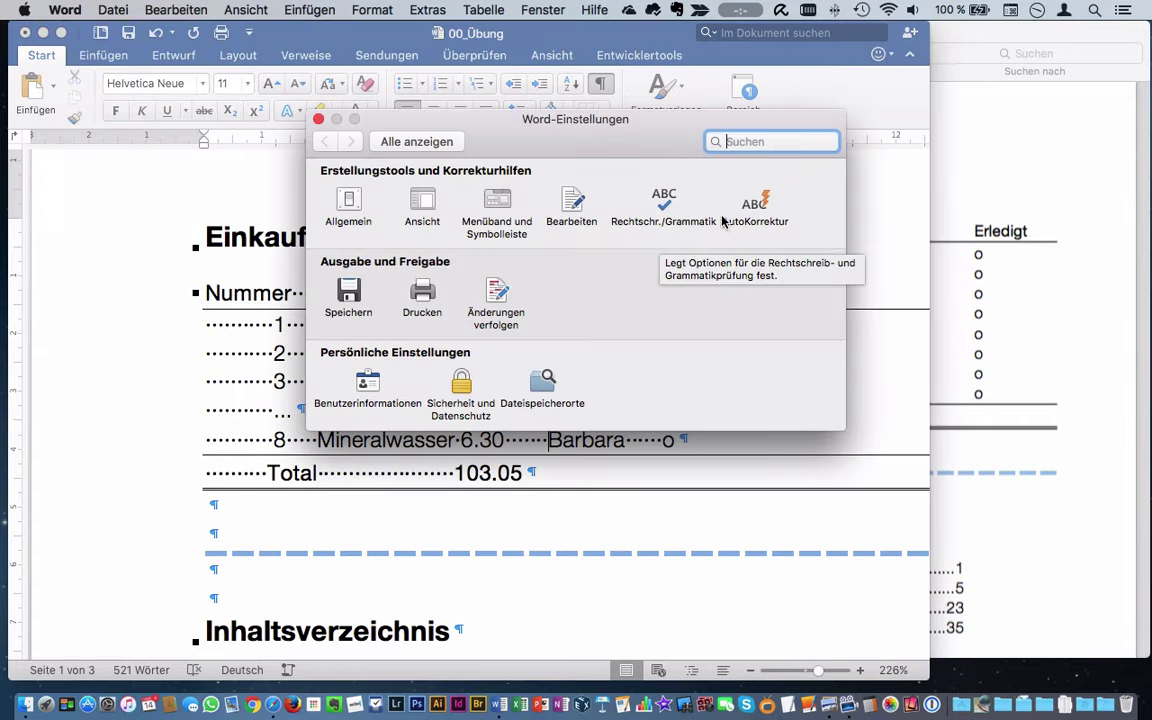
left_click(754, 214)
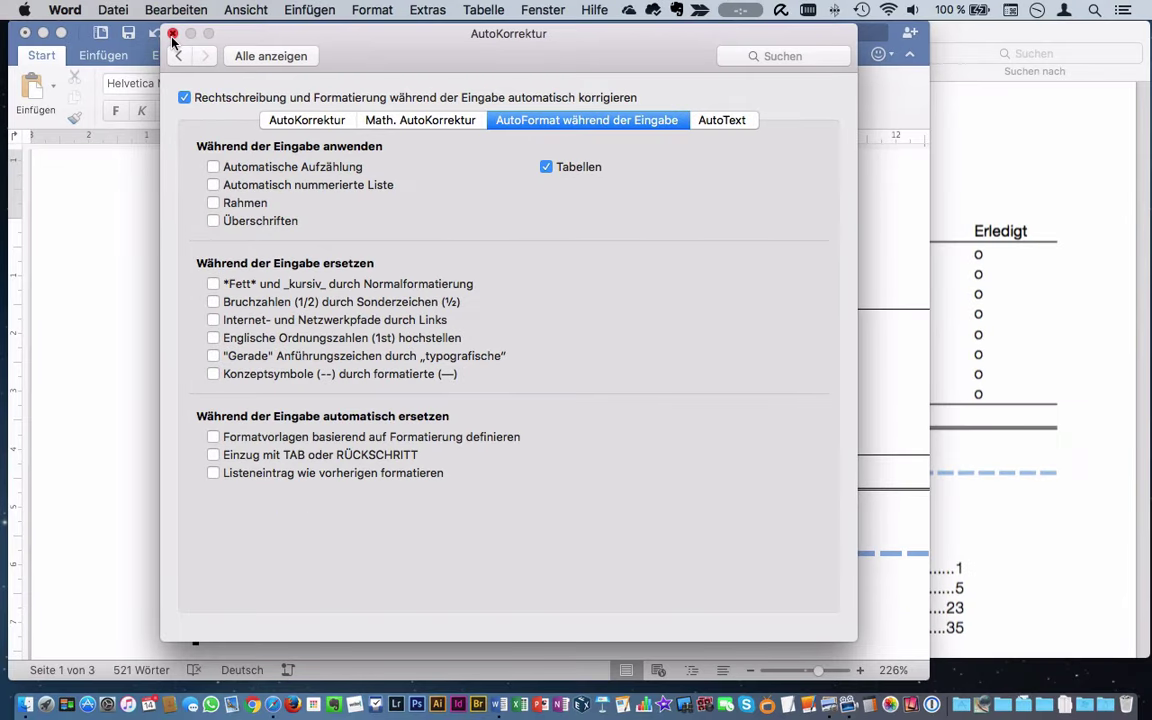
left_click(172, 34)
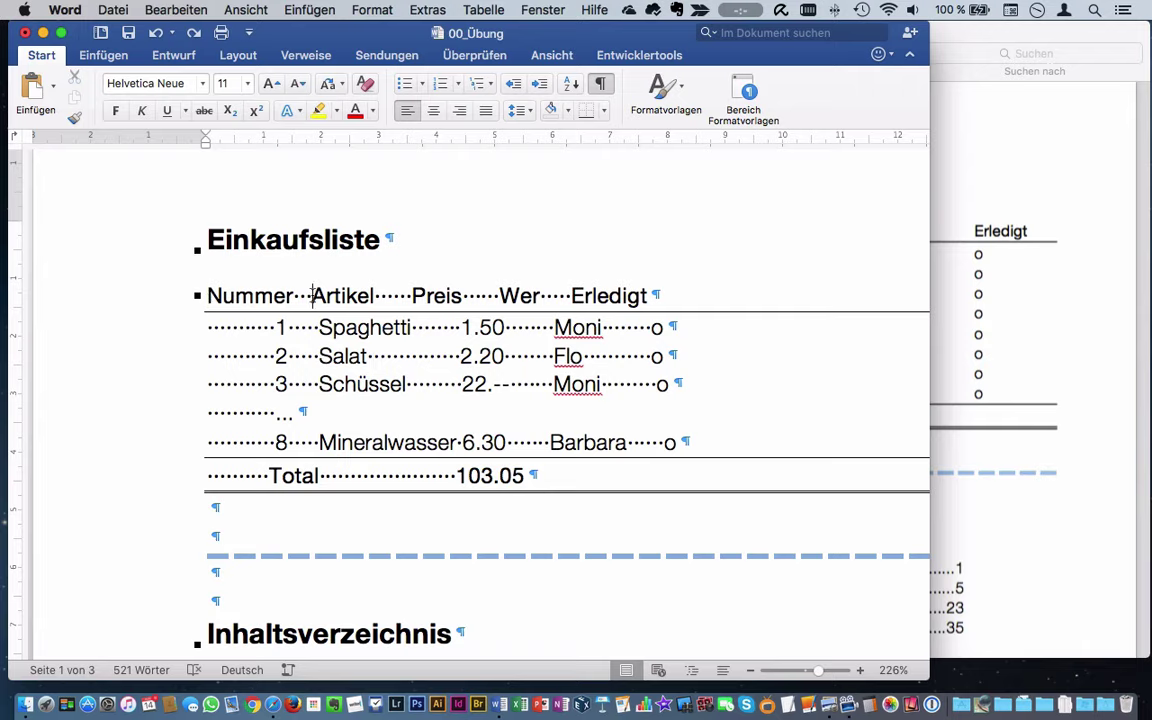
Replace the spaces between the header columns Nummer, Artikel, Preis, Wer and Erledigt with tabs
left_click_drag(312, 295, 295, 295)
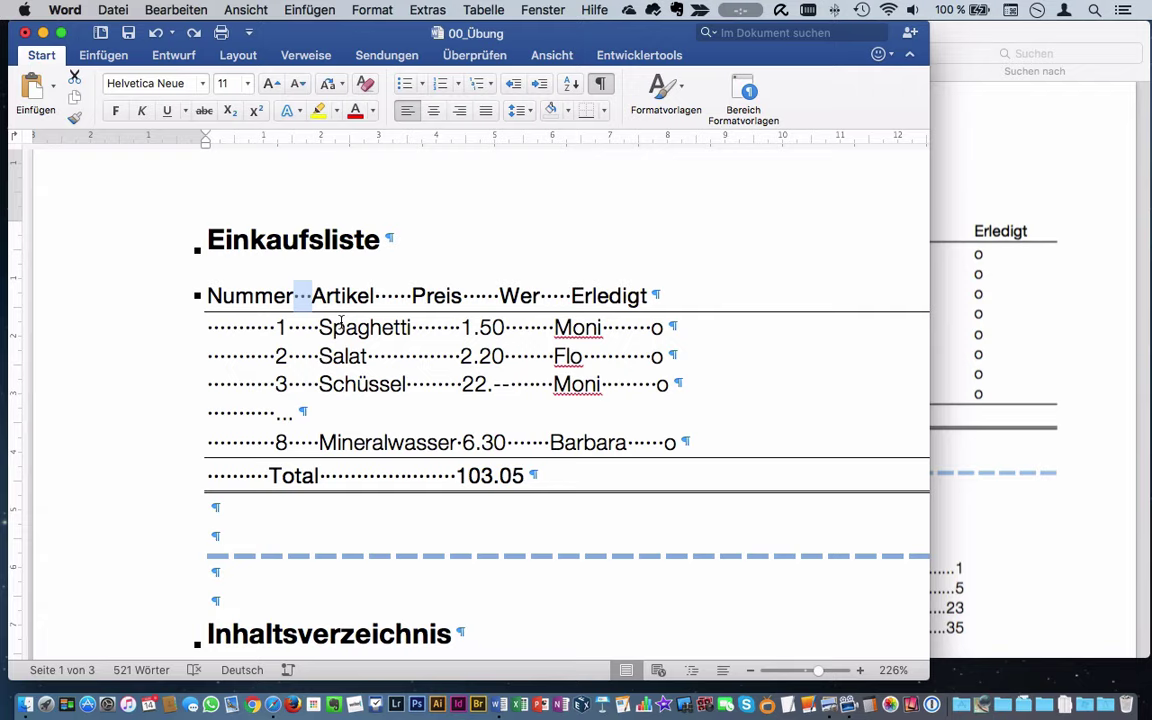
key("Tab")
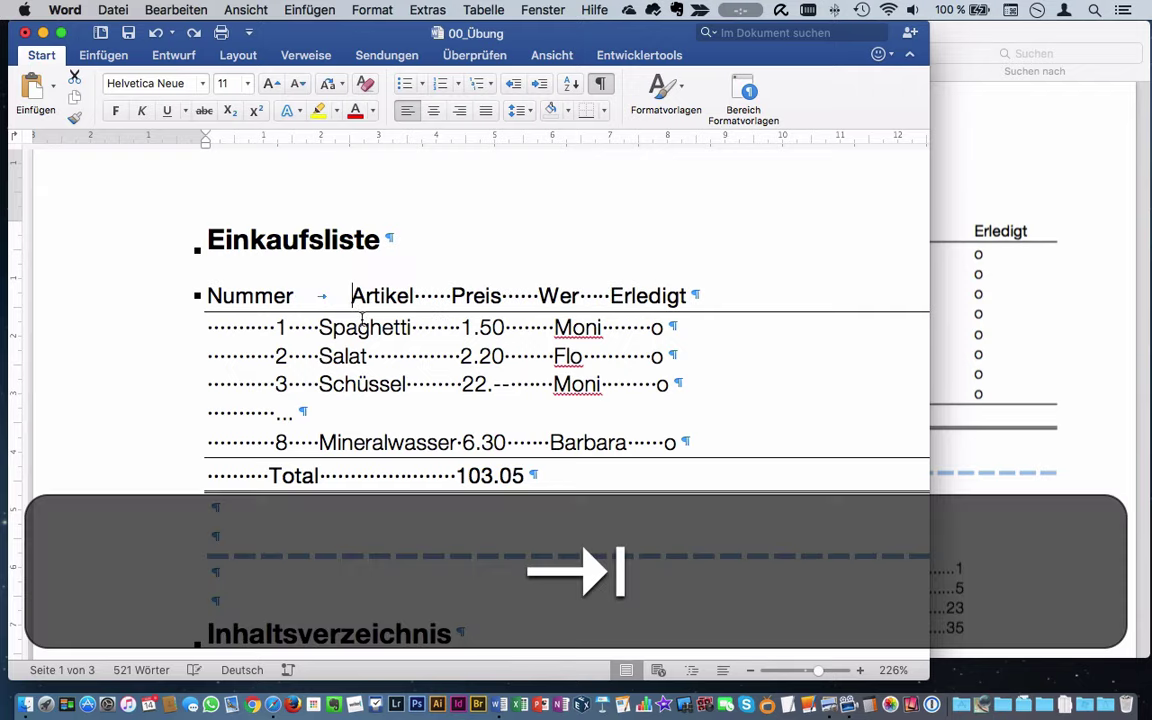
left_click_drag(451, 296, 419, 297)
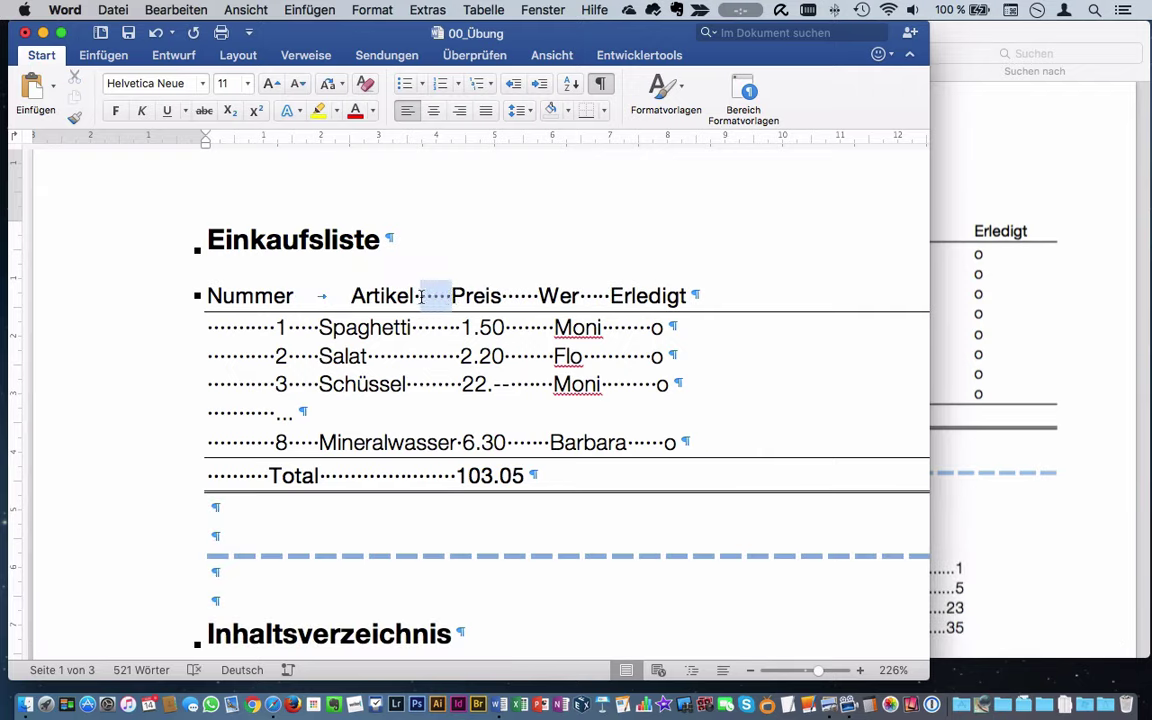
key("Tab")
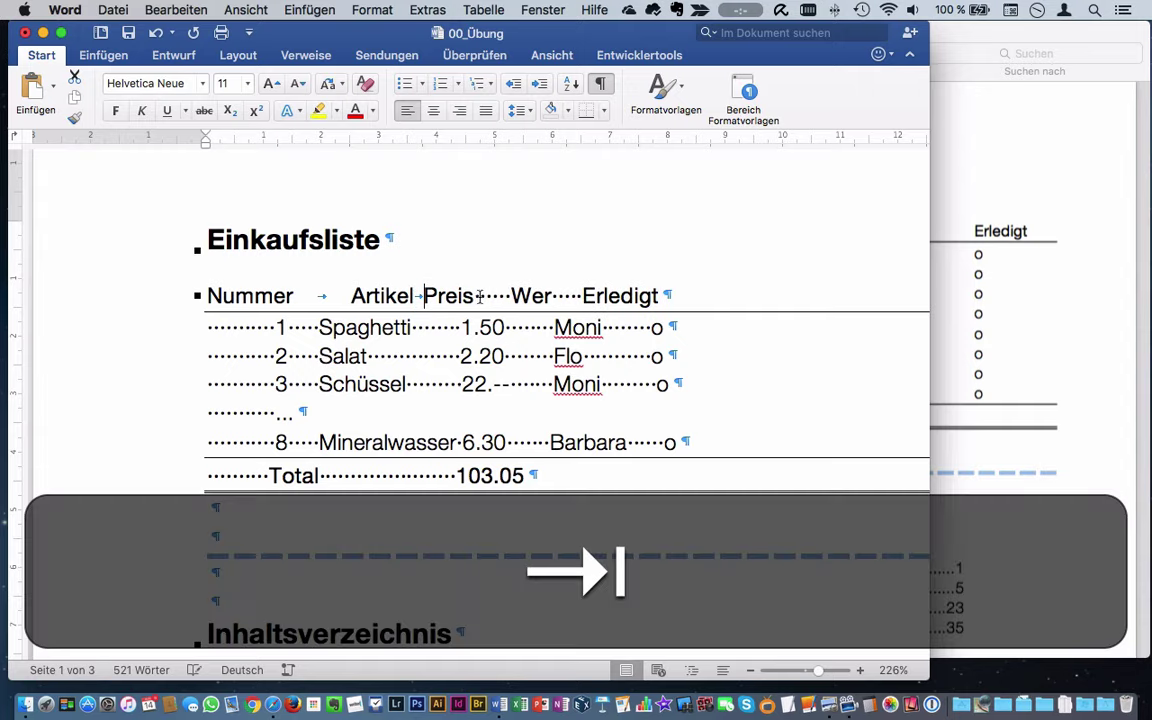
left_click_drag(511, 296, 487, 295)
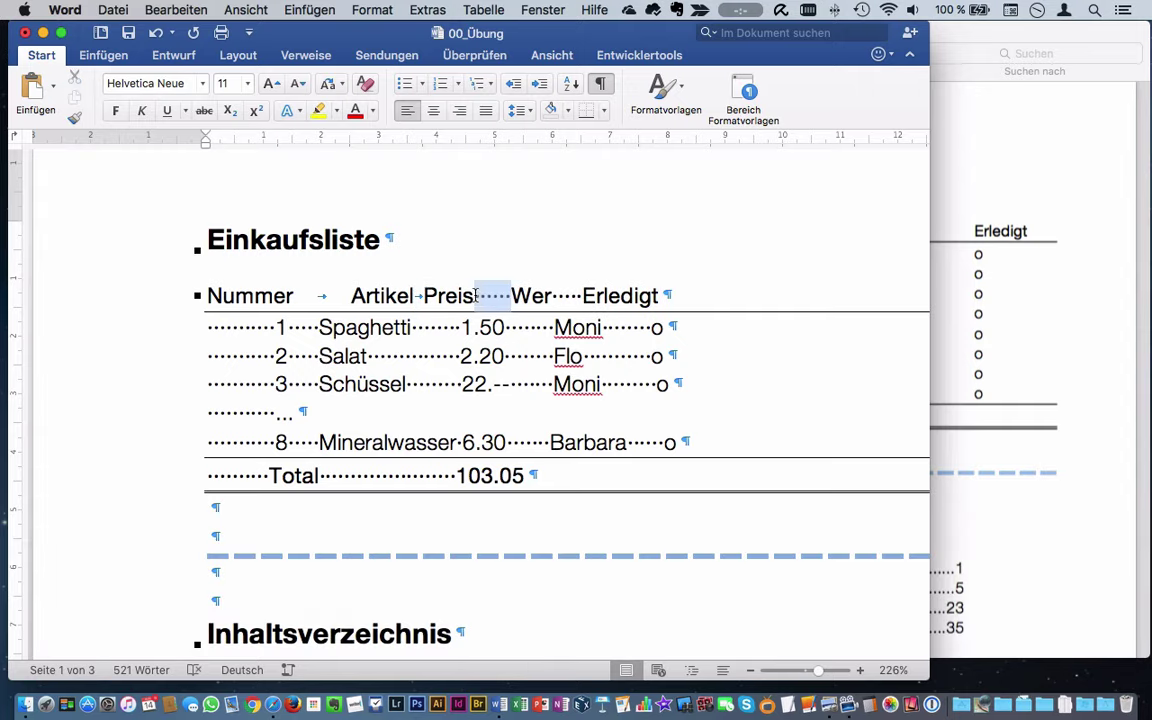
key("Tab")
left_click_drag(567, 297, 538, 296)
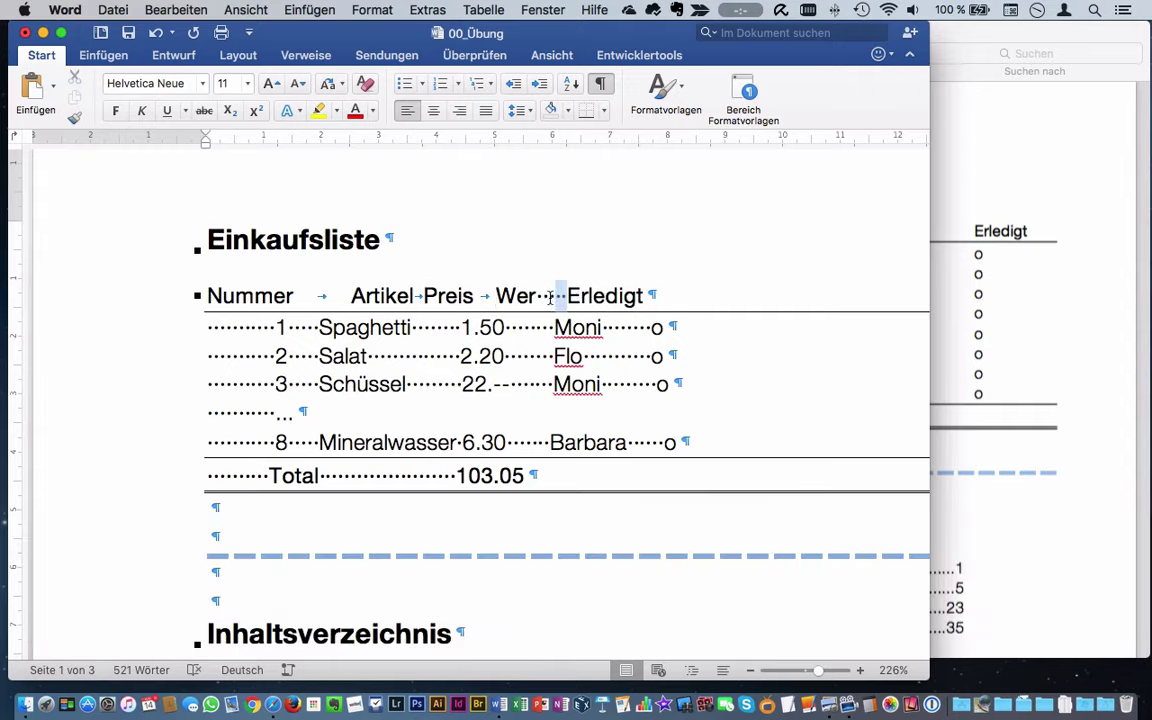
key("Tab")
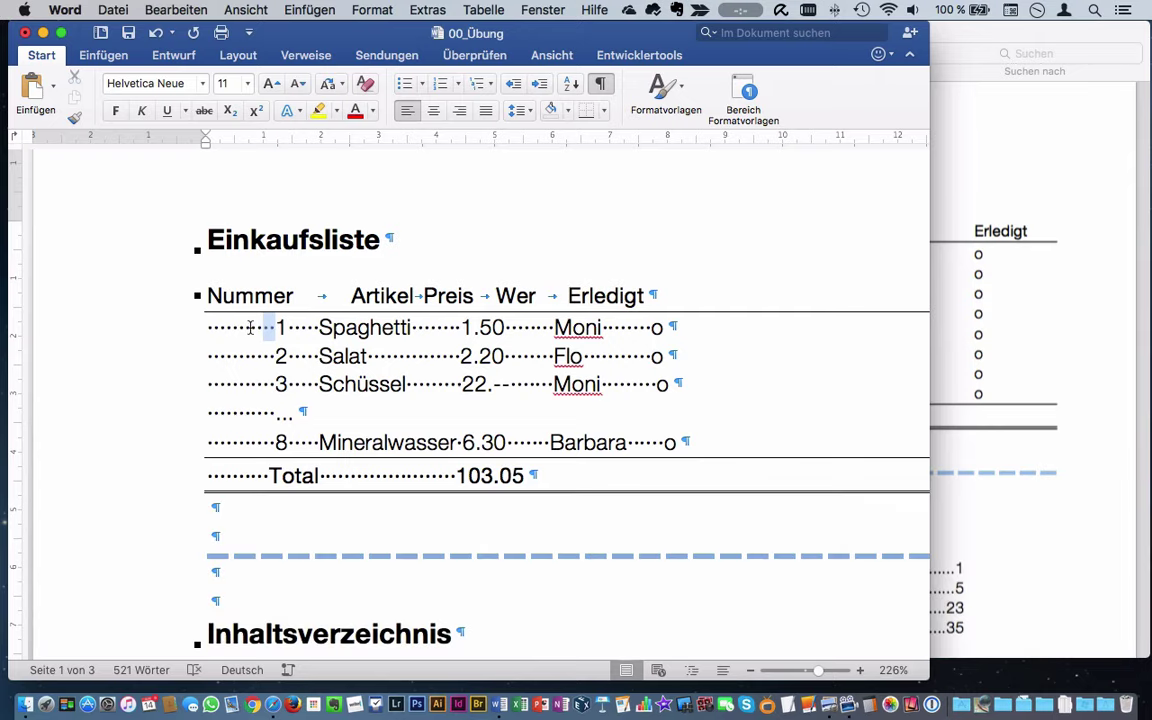
Replace the leading and separating spaces in the Spaghetti row (1, Spaghetti, 1.50, Moni) with tabs
left_click_drag(276, 327, 186, 327)
key("Tab")
left_click_drag(322, 327, 290, 327)
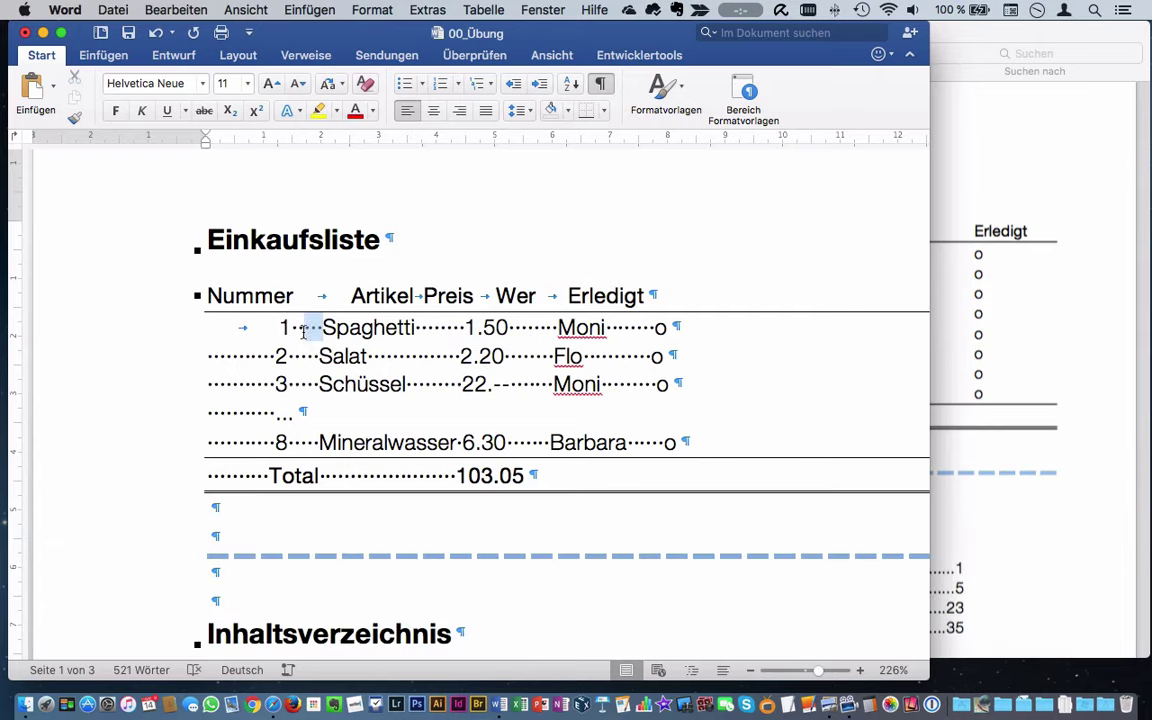
key("Tab")
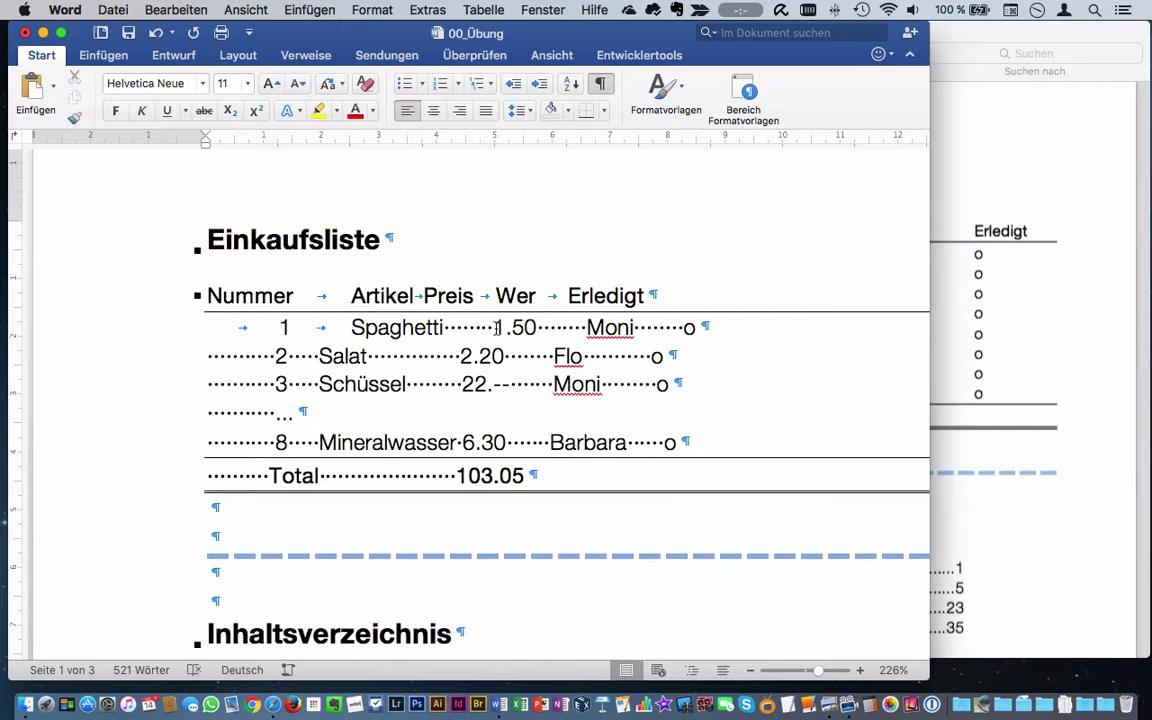
left_click_drag(493, 328, 444, 328)
key("Tab")
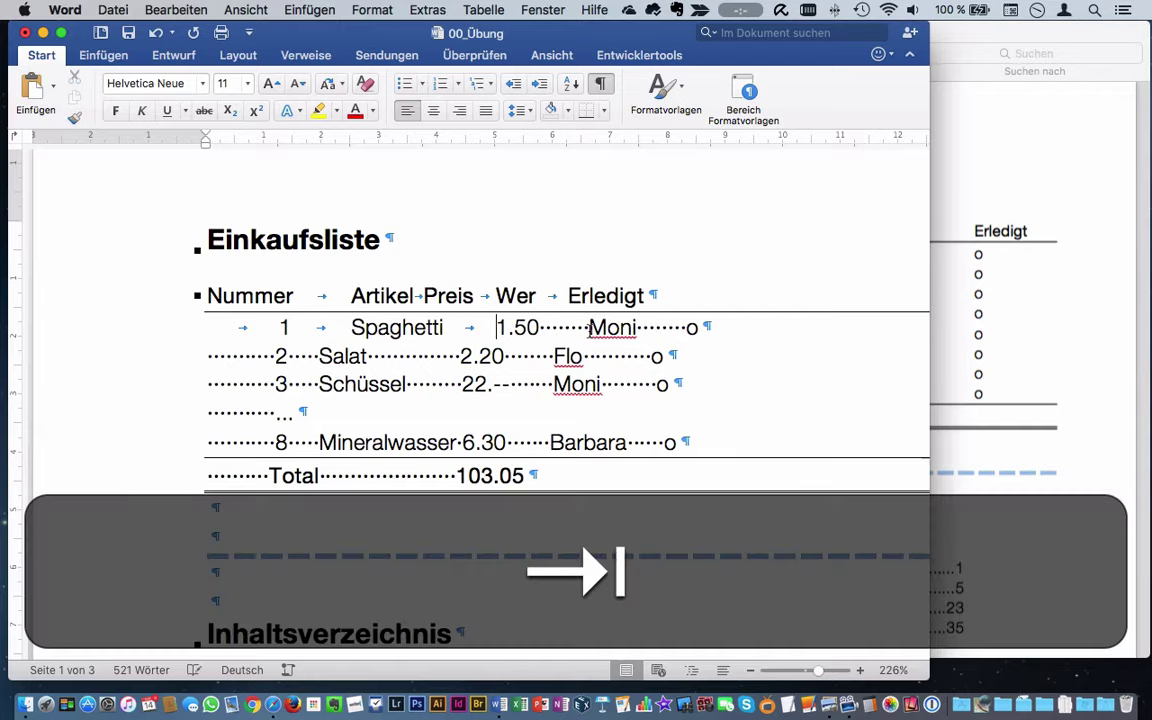
left_click_drag(589, 328, 540, 328)
key("Tab")
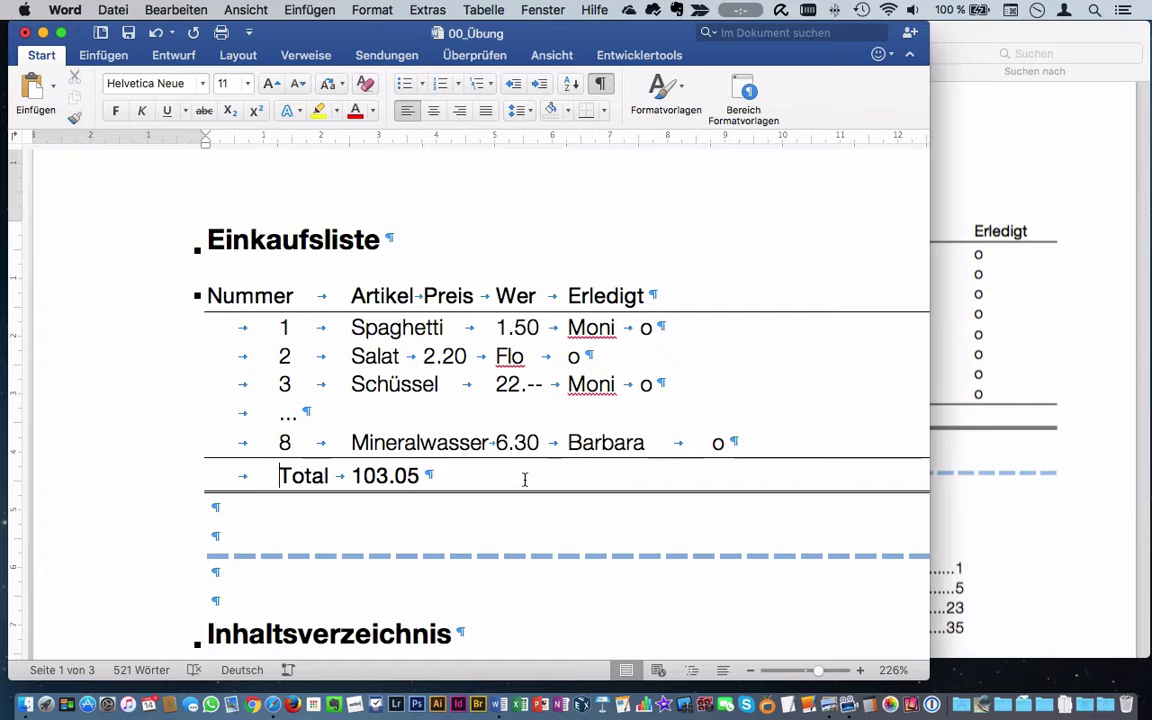
Select the whole list from header to Total and add a first ruler tab stop
mouse_move(525, 479)
left_mouse_down()
mouse_move(187, 316)
mouse_move(184, 281)
left_mouse_up()
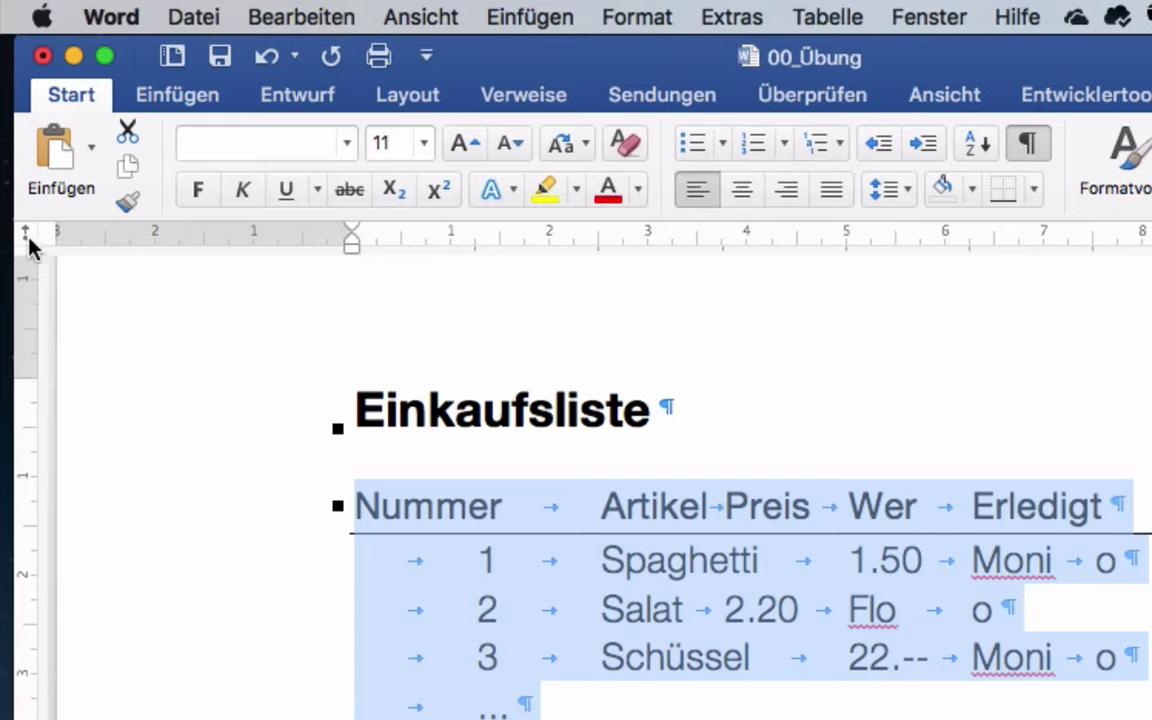
left_click(29, 243)
left_click(28, 233)
left_click(28, 233)
left_click(30, 234)
left_click(29, 234)
left_click(29, 234)
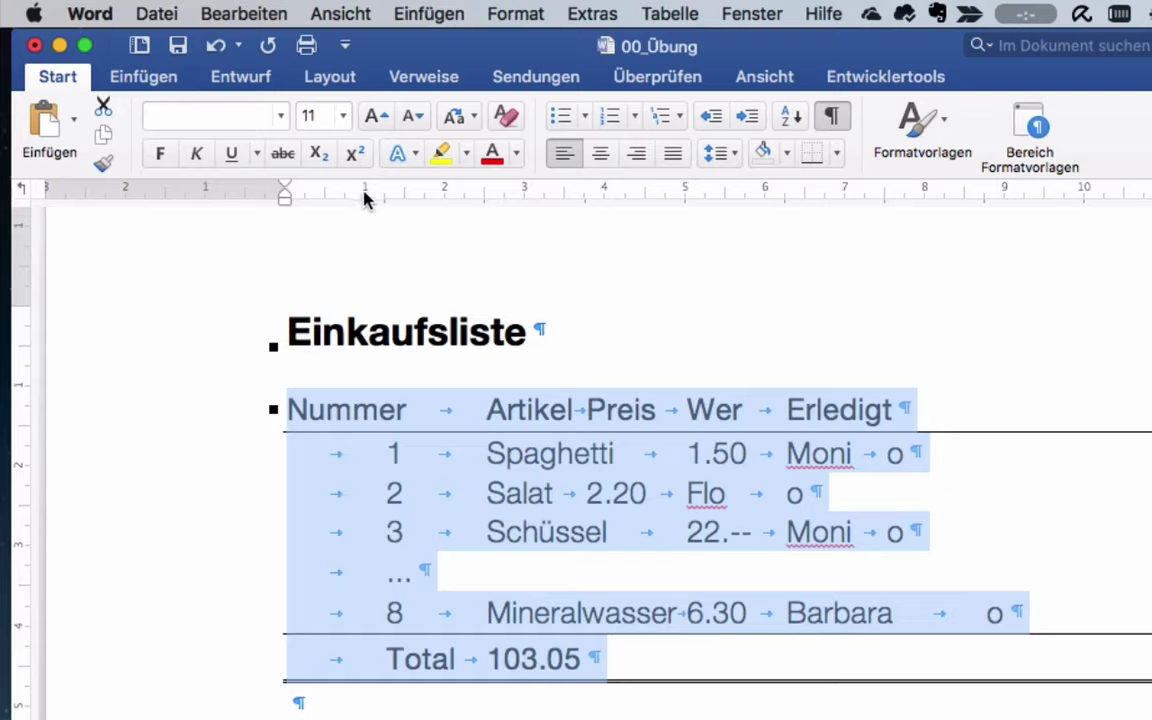
left_click(364, 197)
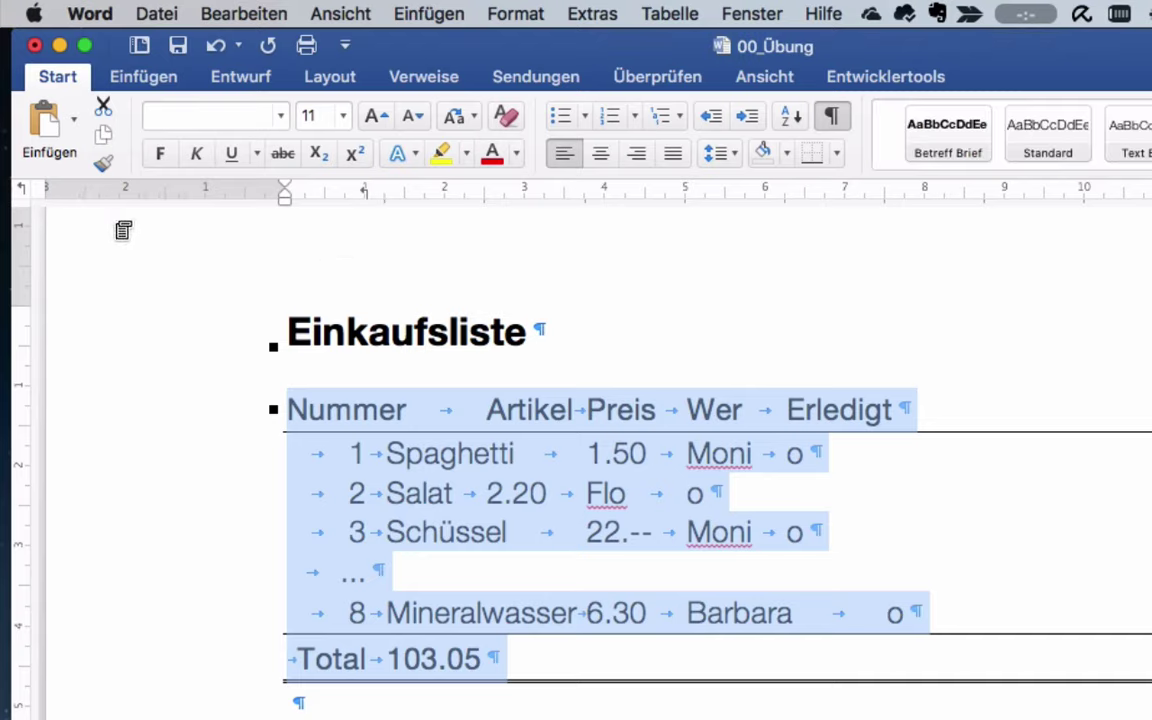
Set a tab stop for the Artikel column and a decimal tab lining up the prices
left_click(17, 192)
left_click(18, 191)
left_click(18, 191)
left_click(18, 191)
left_click(18, 191)
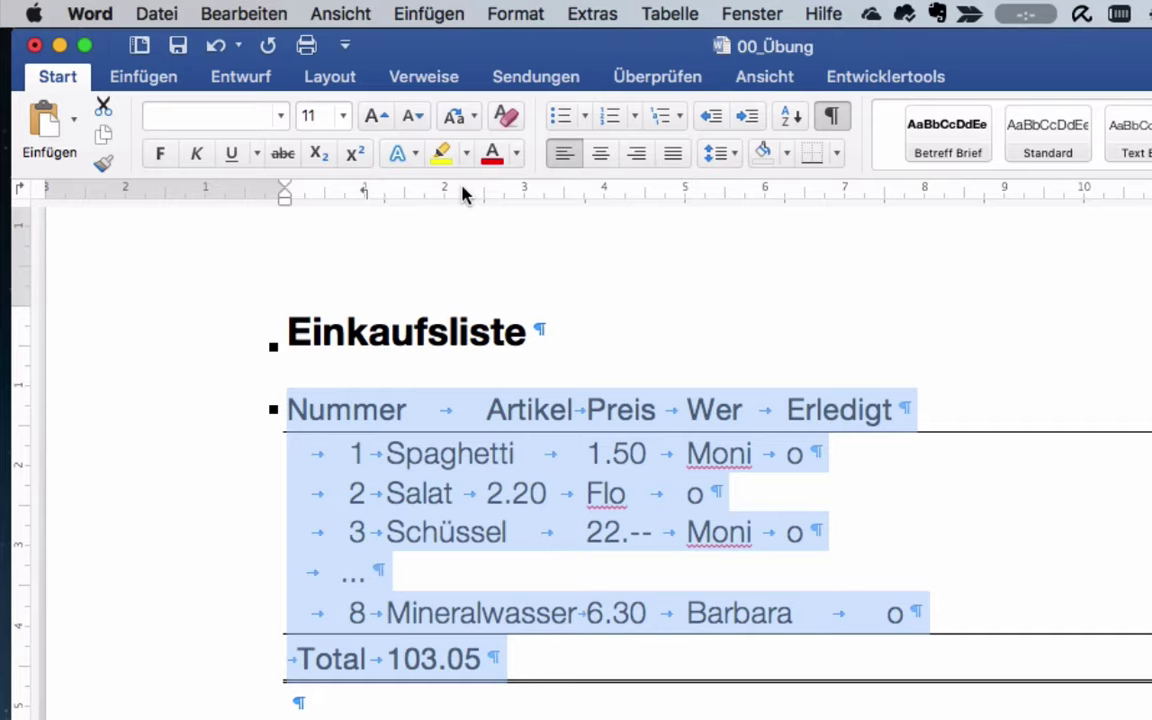
left_click(567, 192)
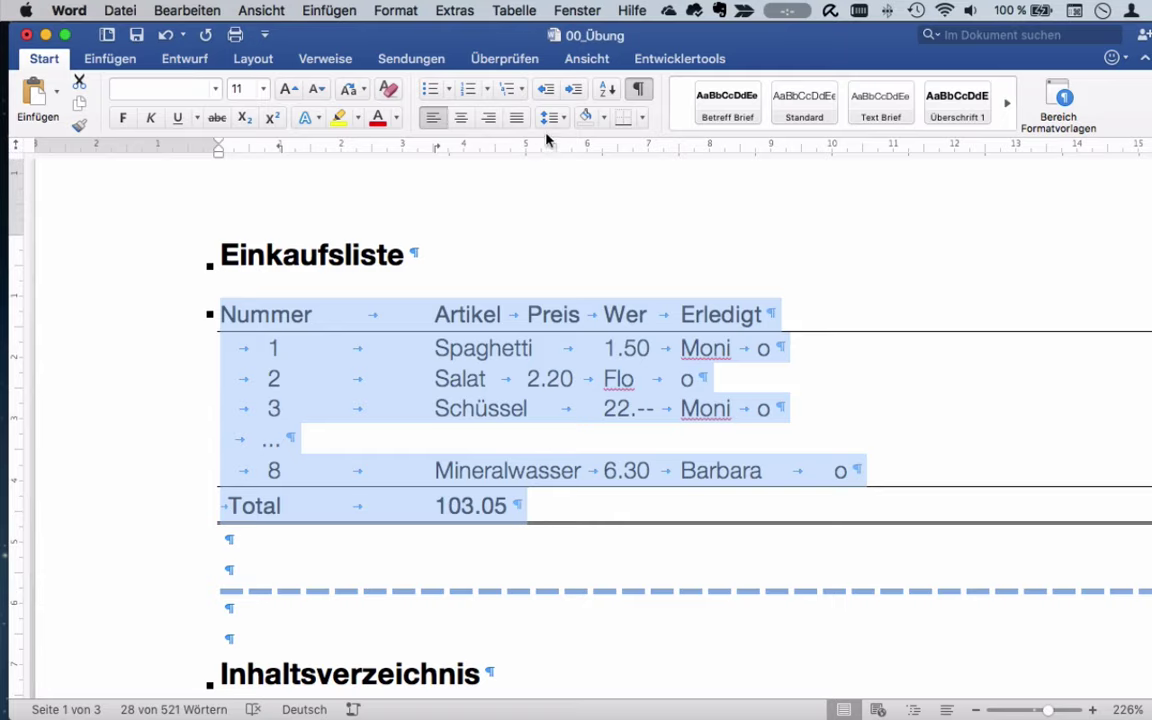
left_click(710, 148)
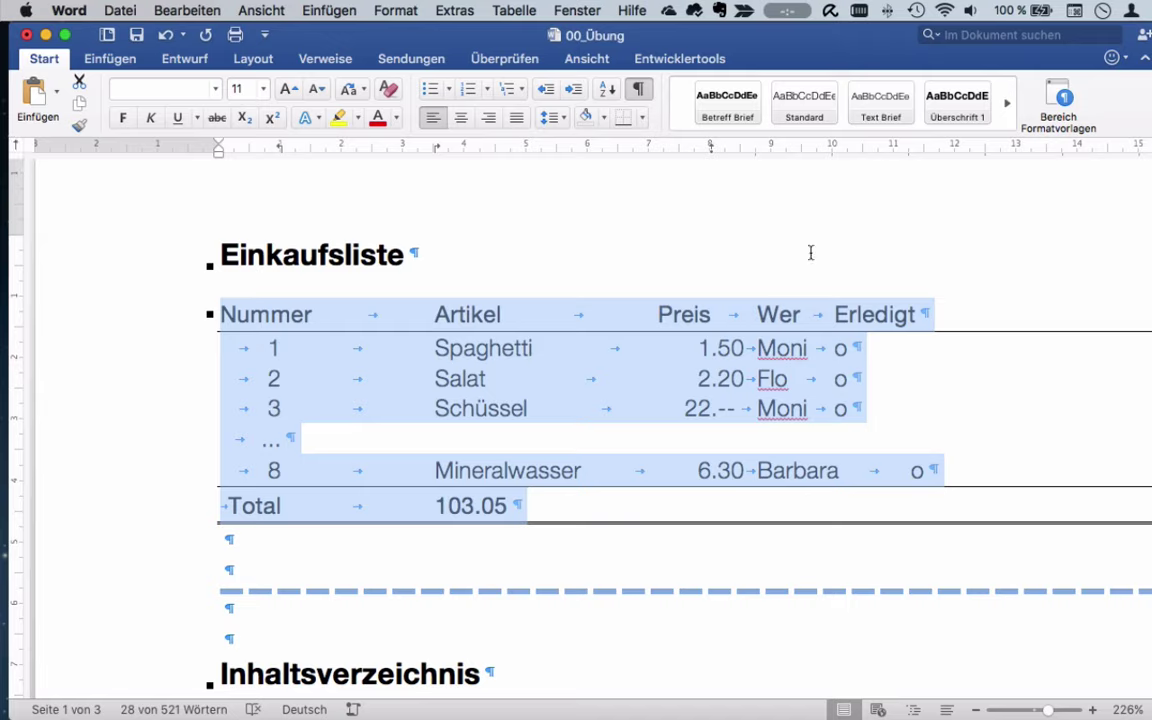
Add a tab stop for Wer, a bar divider before Erledigt, and an Erledigt tab near 14 cm
left_click(953, 151)
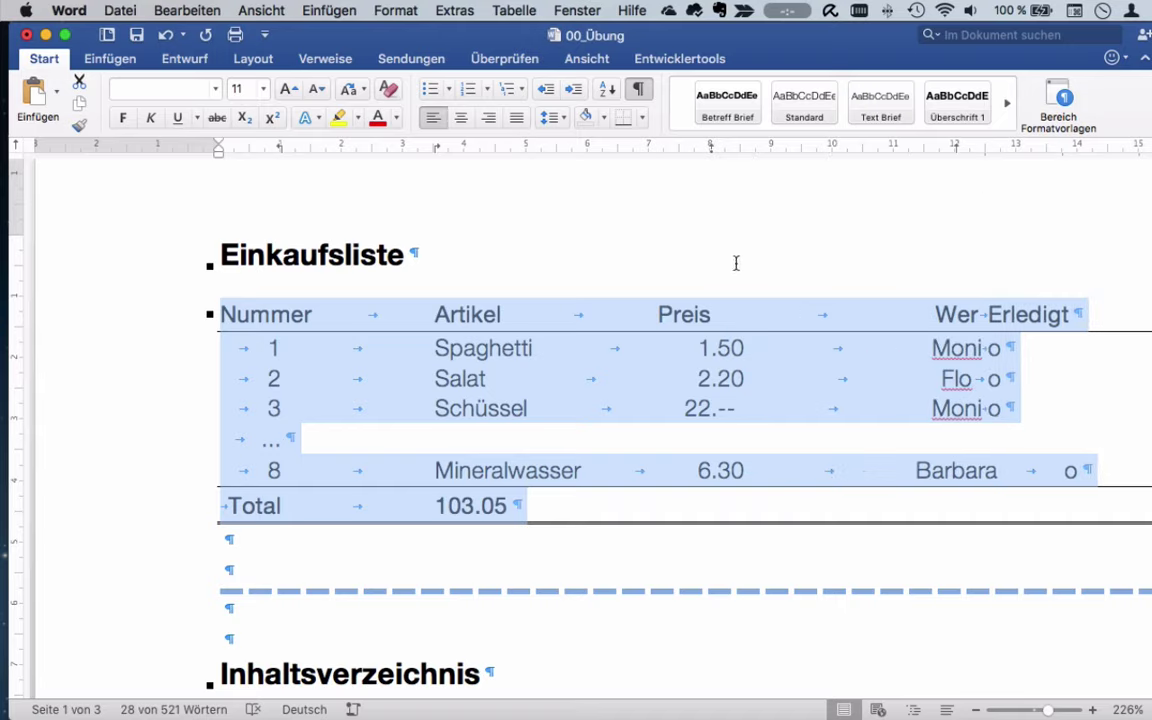
left_click(15, 146)
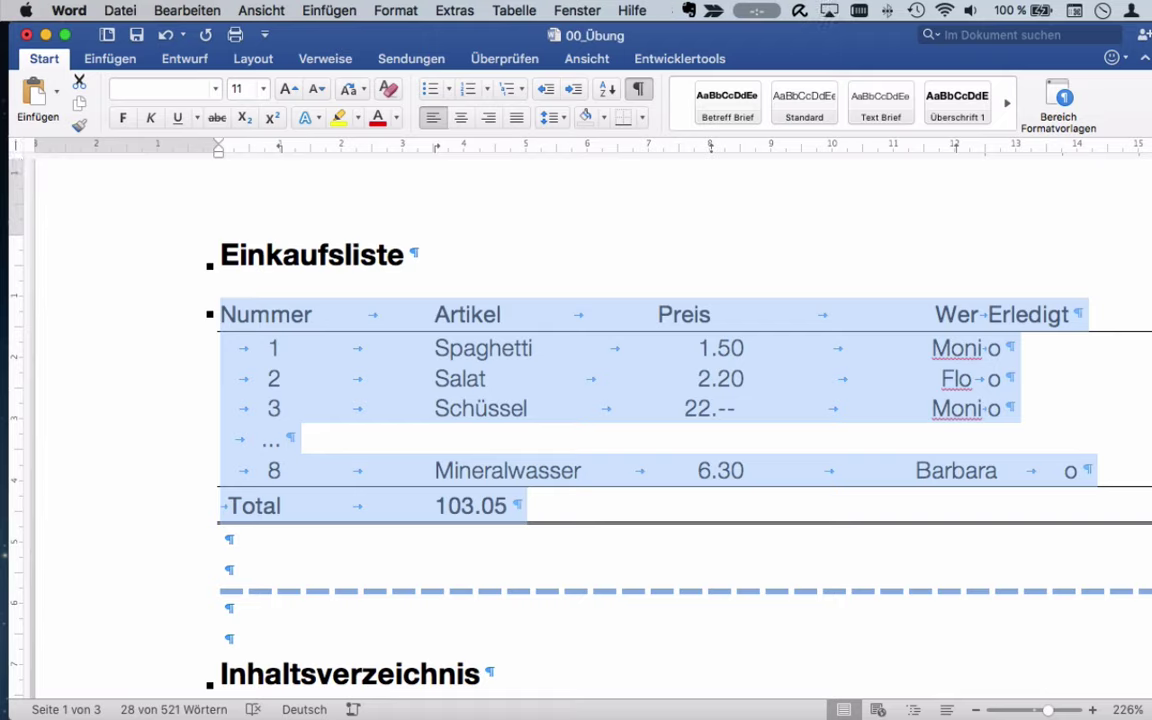
left_click_drag(1016, 148, 1014, 500)
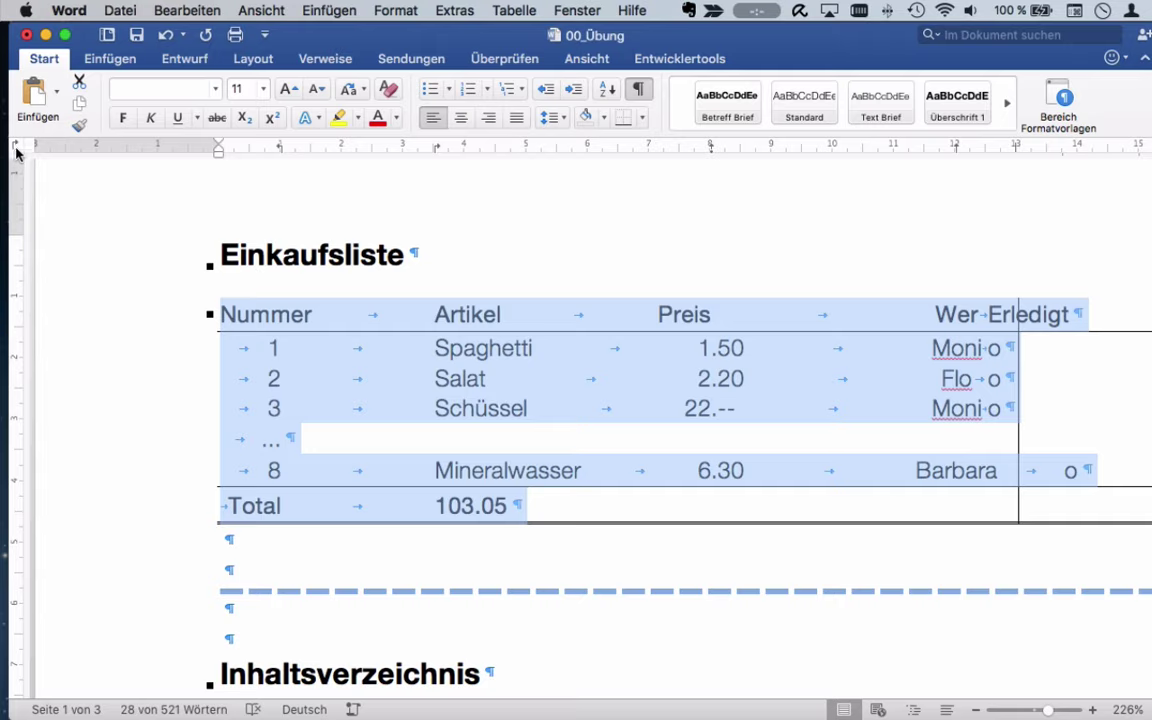
left_click(1078, 148)
left_click_drag(1078, 148, 1078, 148)
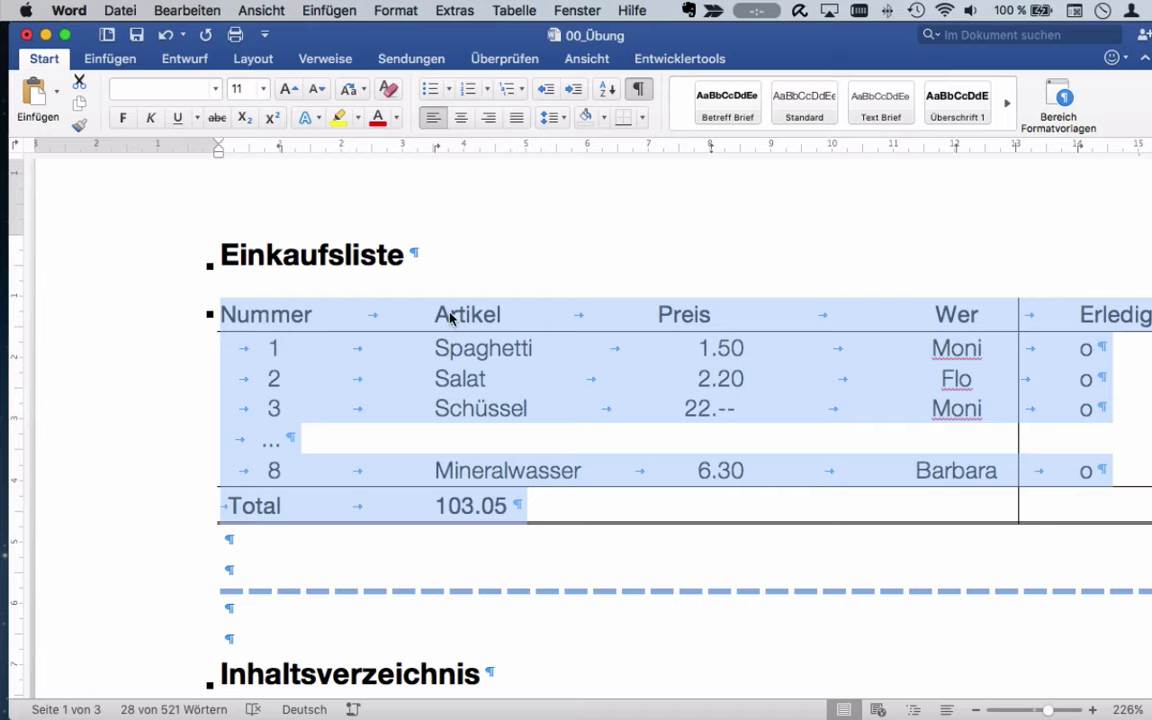
Select the header row and add a tab stop placing the Preis heading over the prices
key("Left")
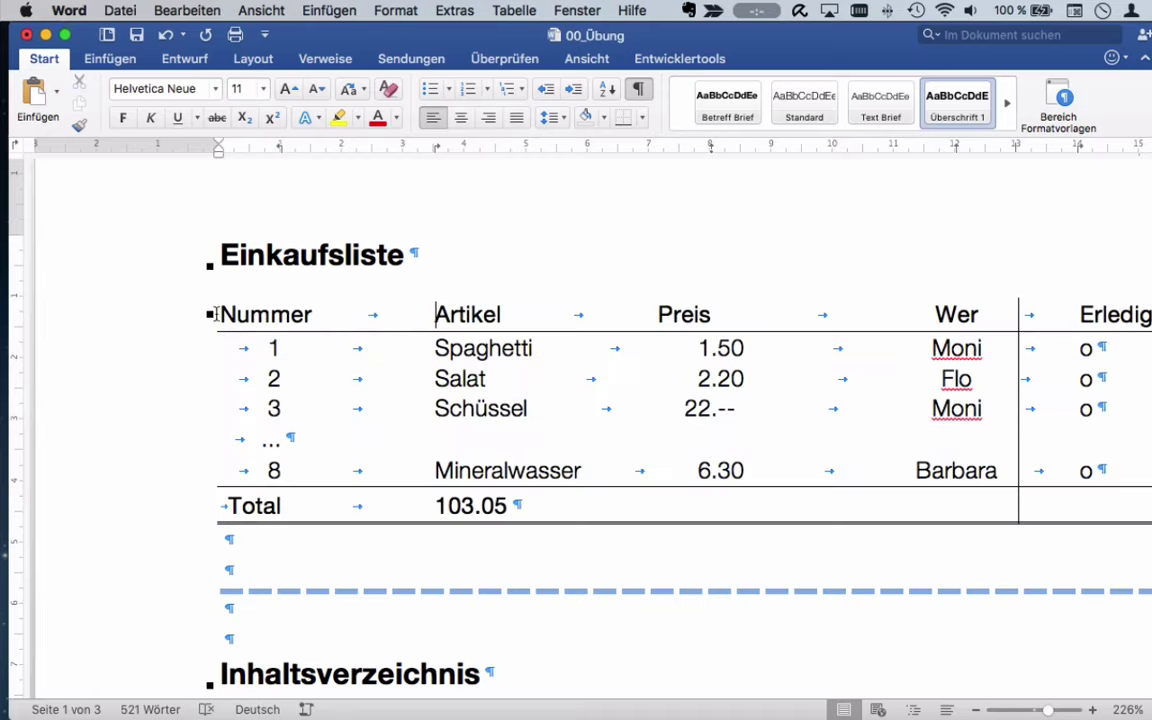
left_click_drag(217, 314, 1077, 323)
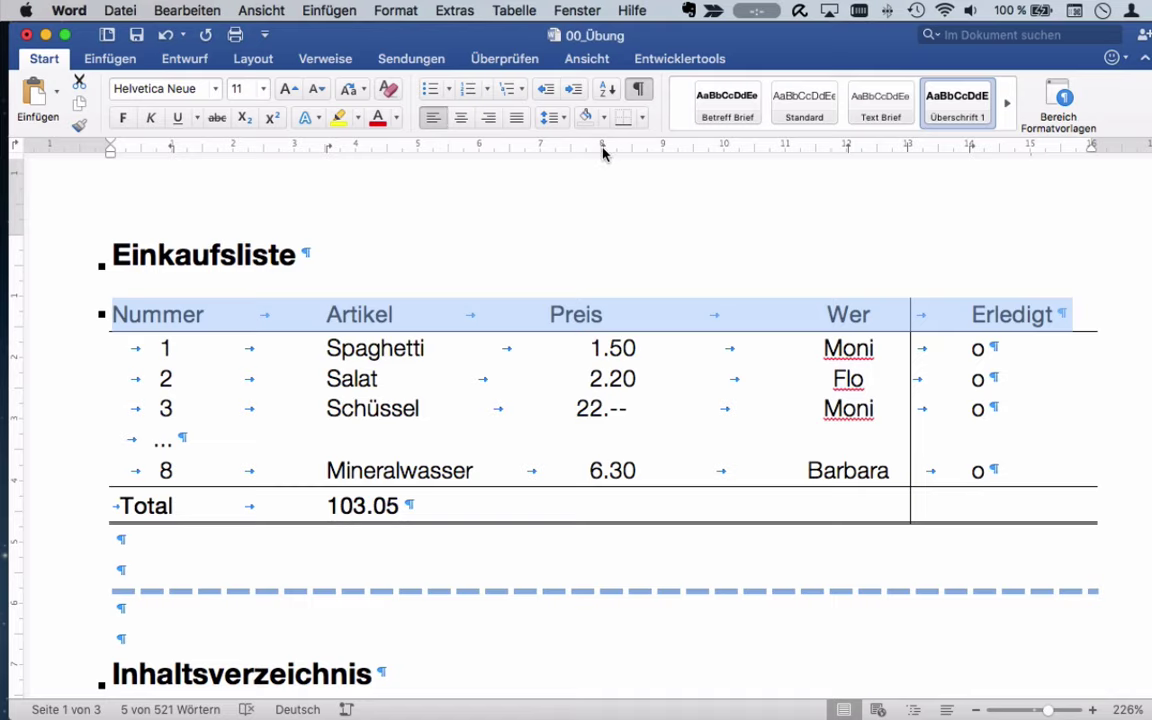
left_click_drag(603, 152, 618, 152)
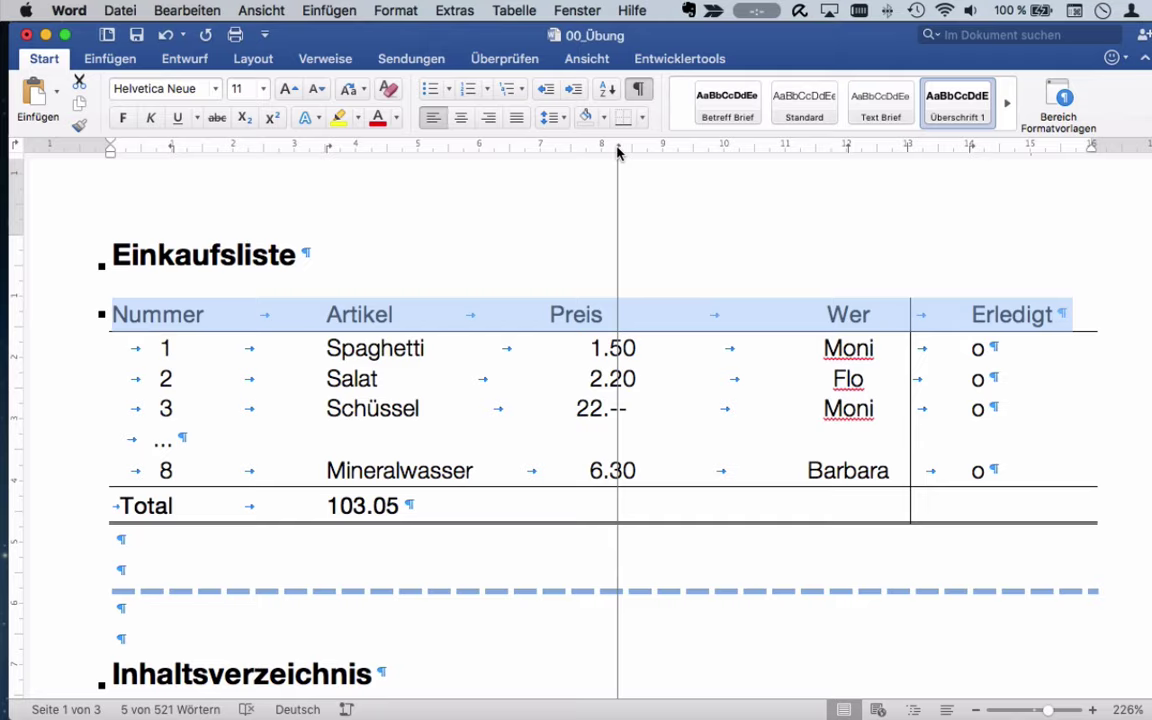
left_click_drag(618, 149, 636, 150)
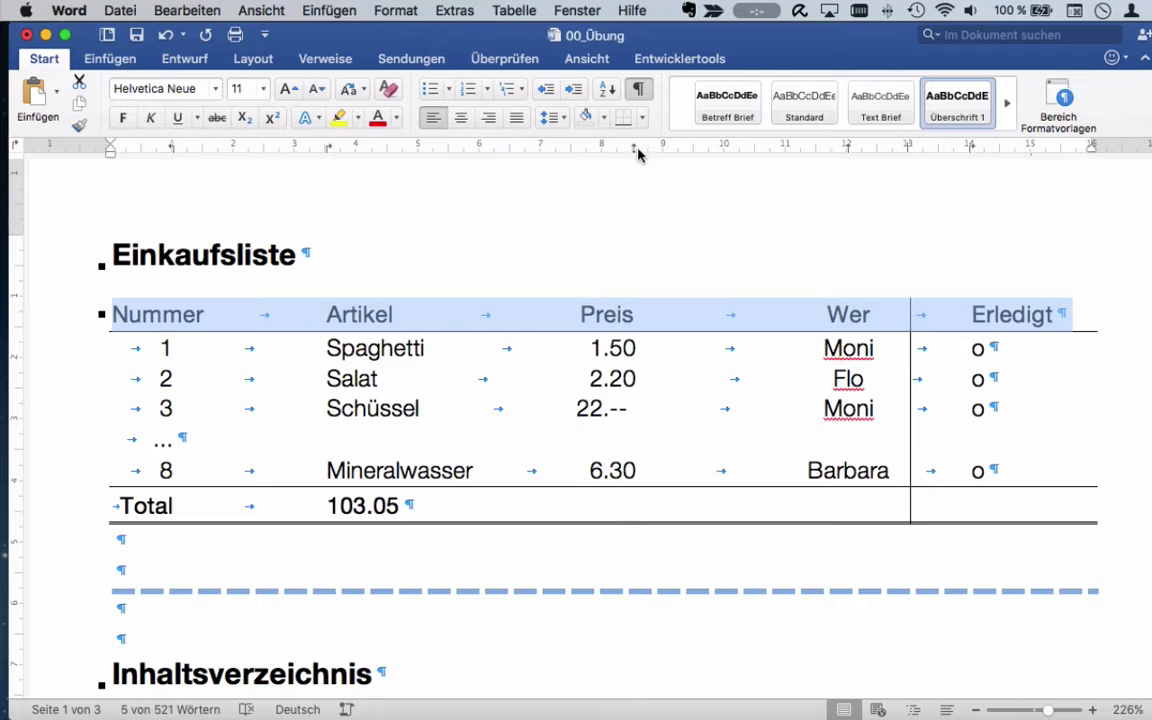
scroll(617, 178, "up", 1)
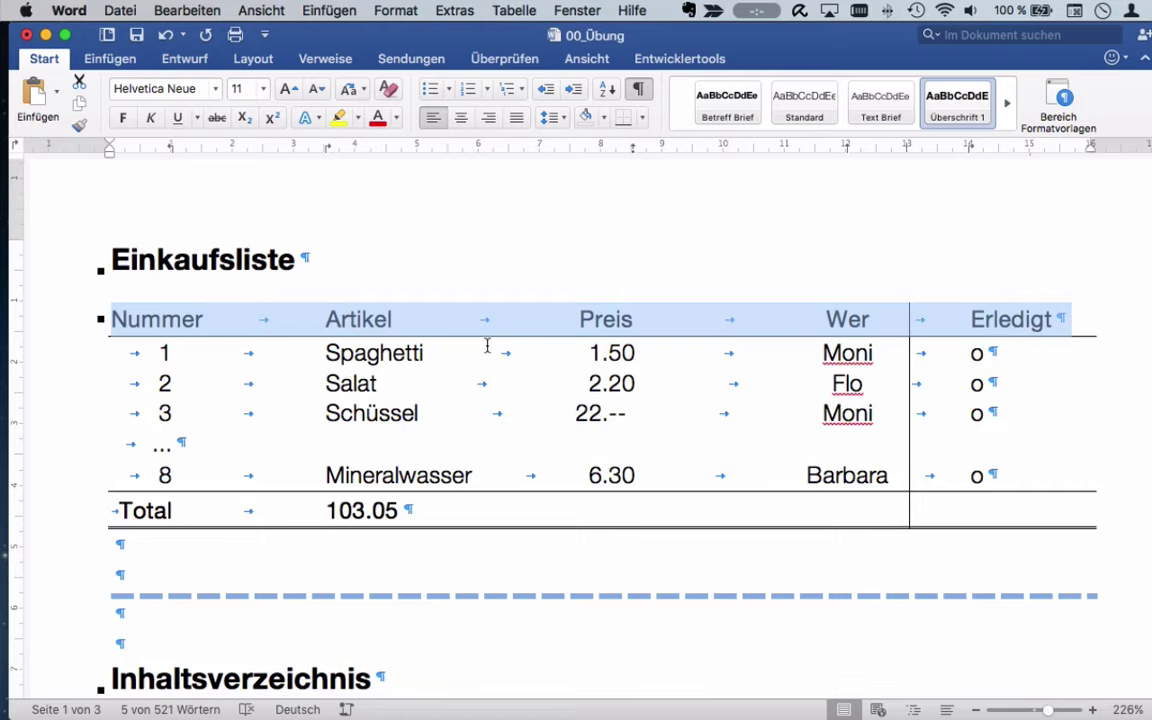
left_click(306, 512)
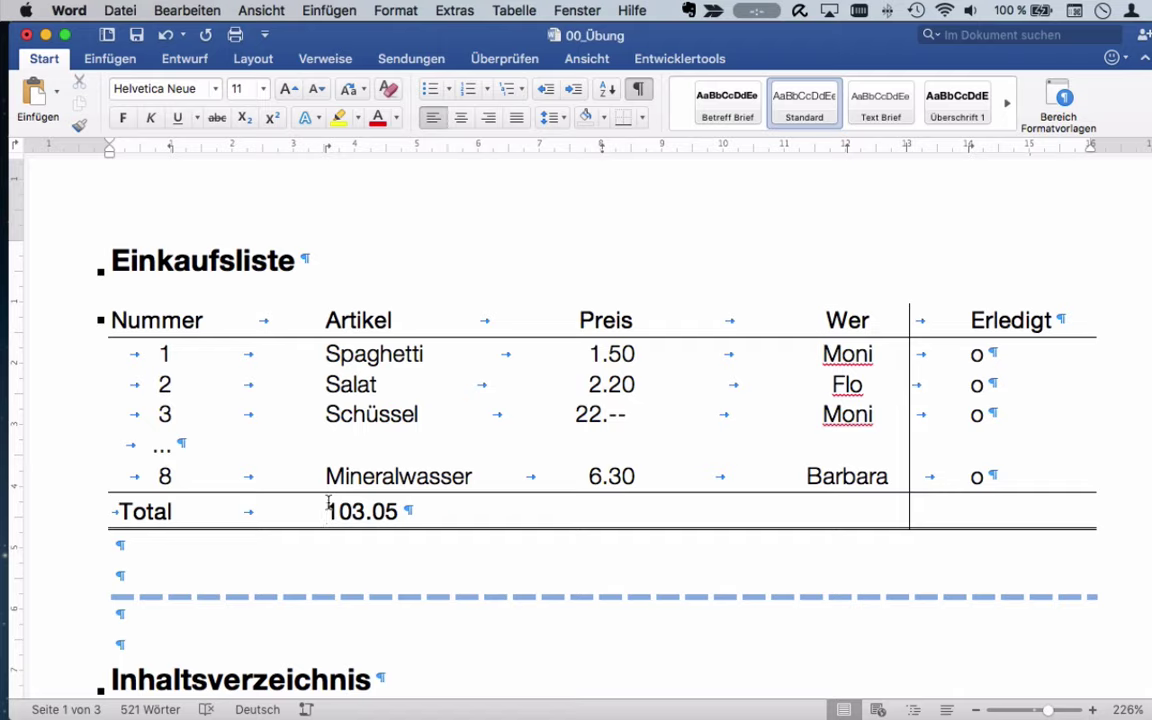
Tab the total 103.05 into line under the prices in the Preis column
key("Tab")
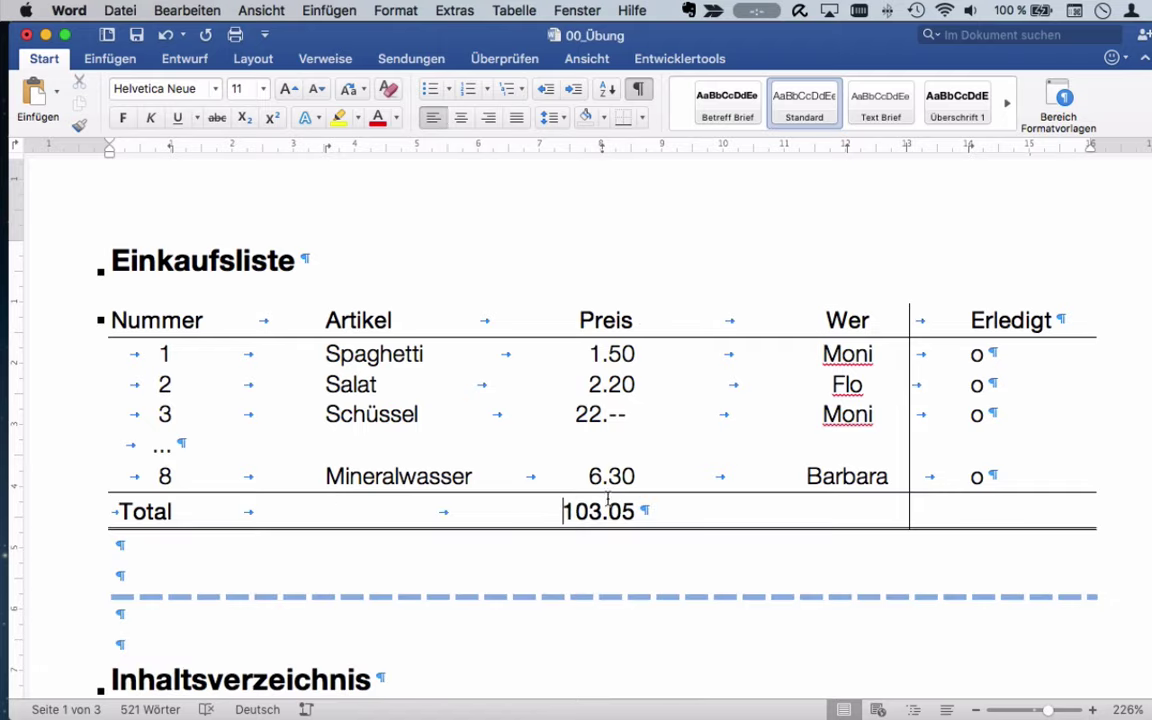
scroll(588, 506, "up", 1)
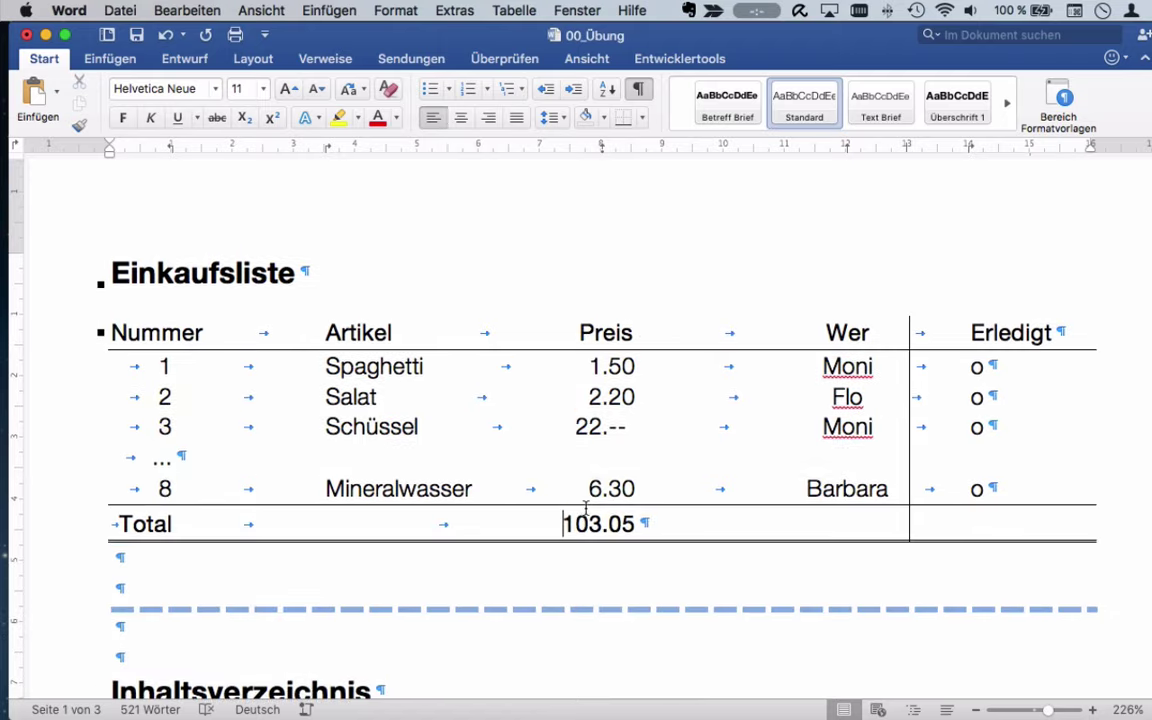
scroll(185, 483, "up", 1)
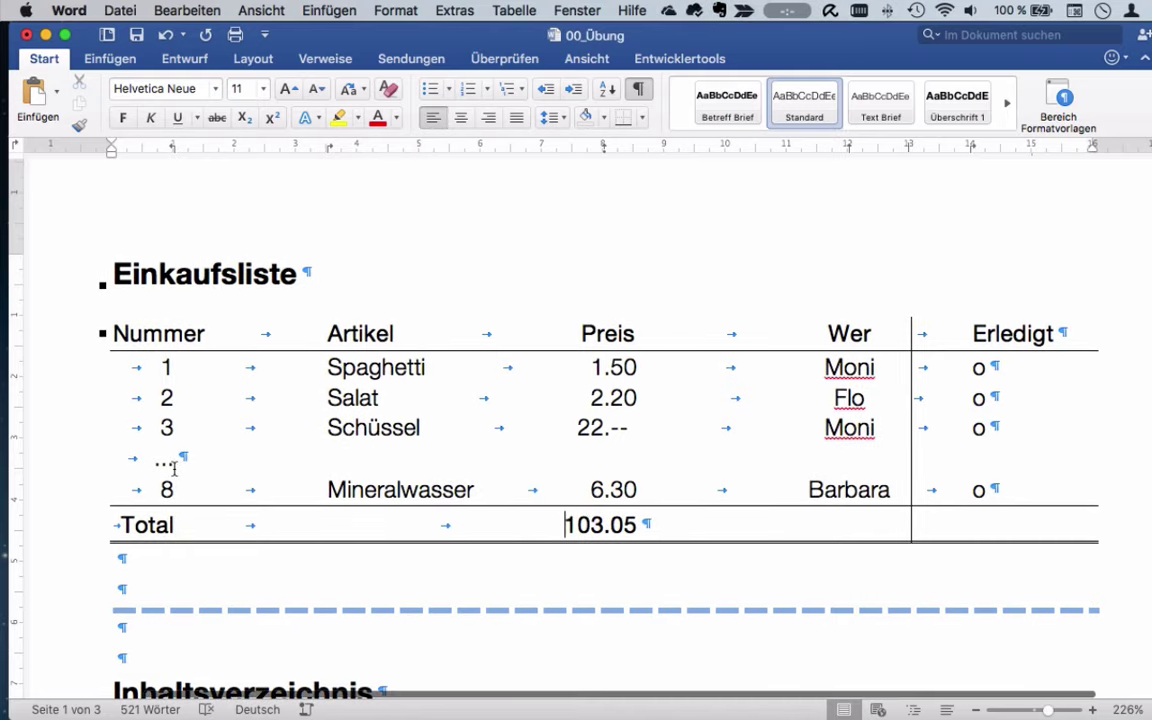
scroll(174, 470, "left", 1)
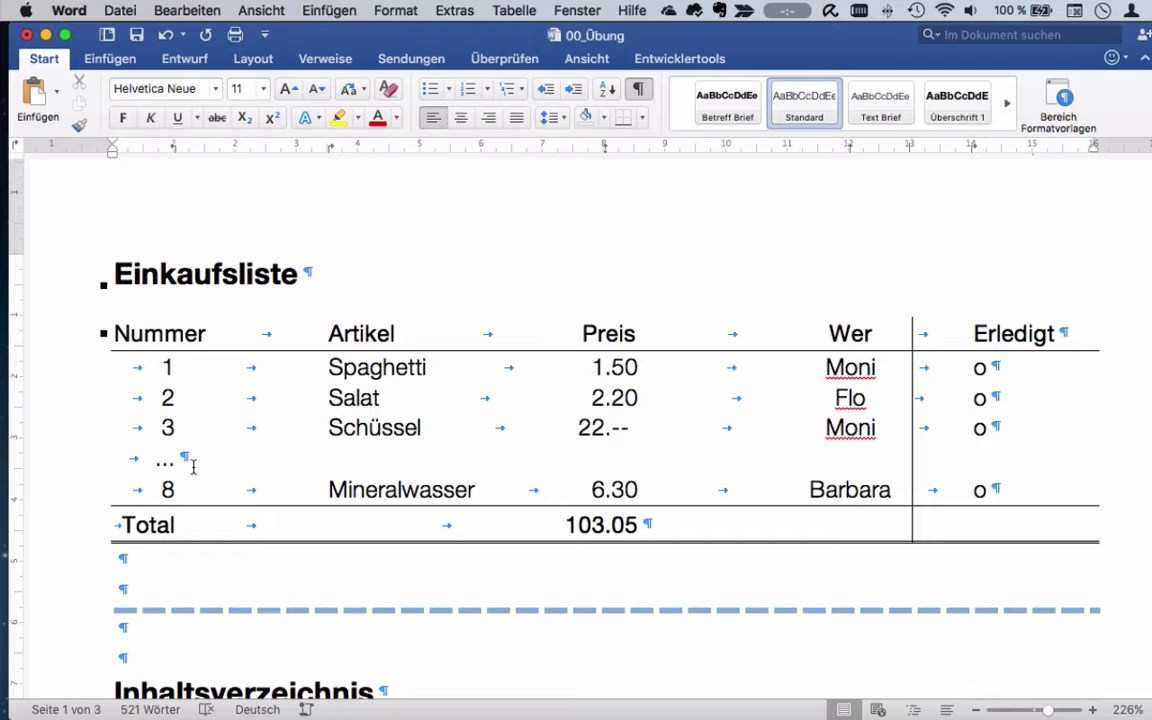
scroll(199, 465, "up", 2)
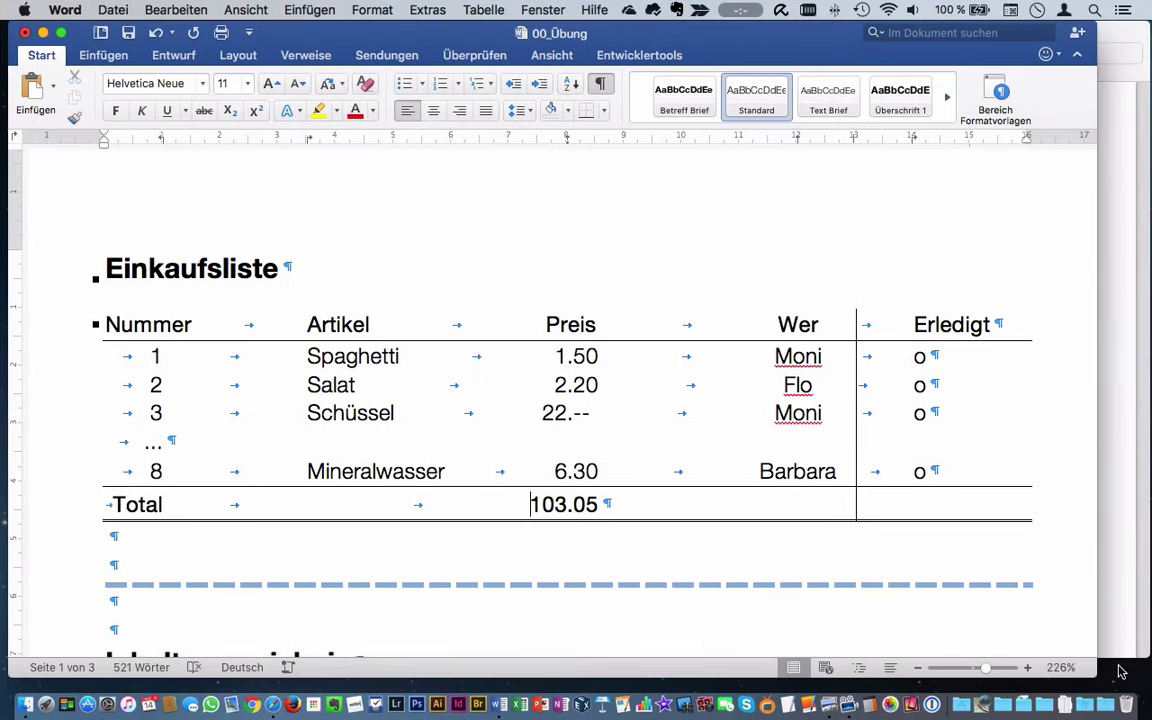
Narrow the Word window, compare against the solution PDF in Preview, and return to Word
left_click_drag(1096, 677, 752, 681)
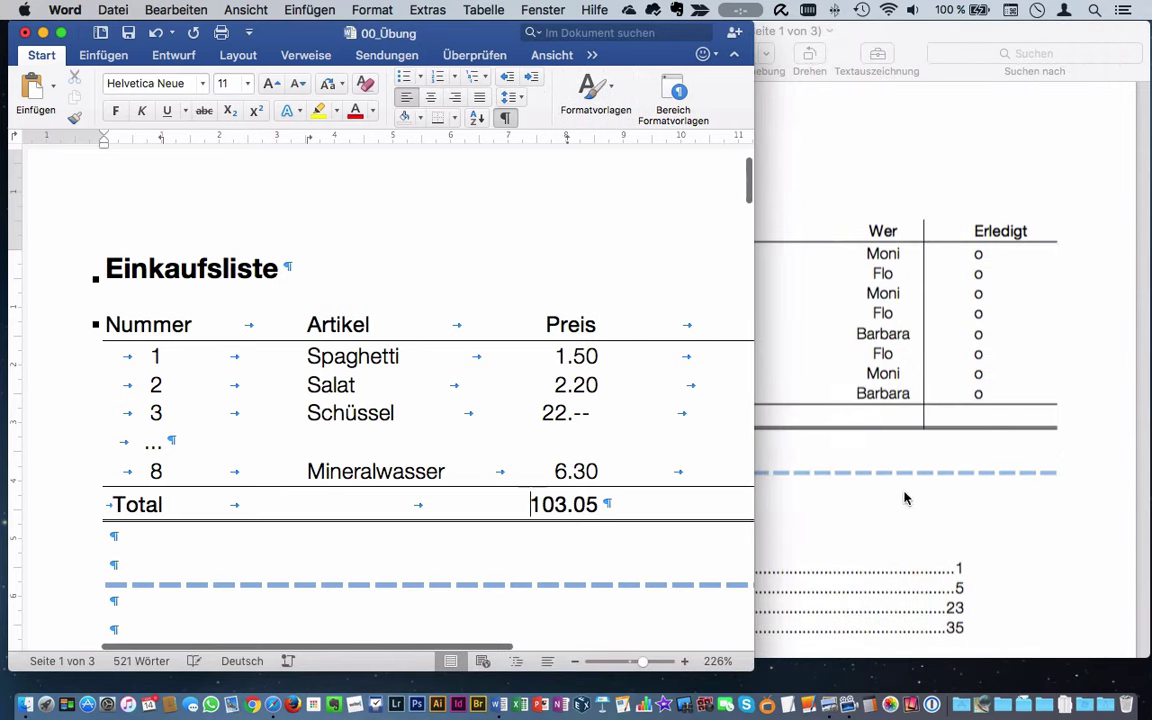
left_click(954, 373)
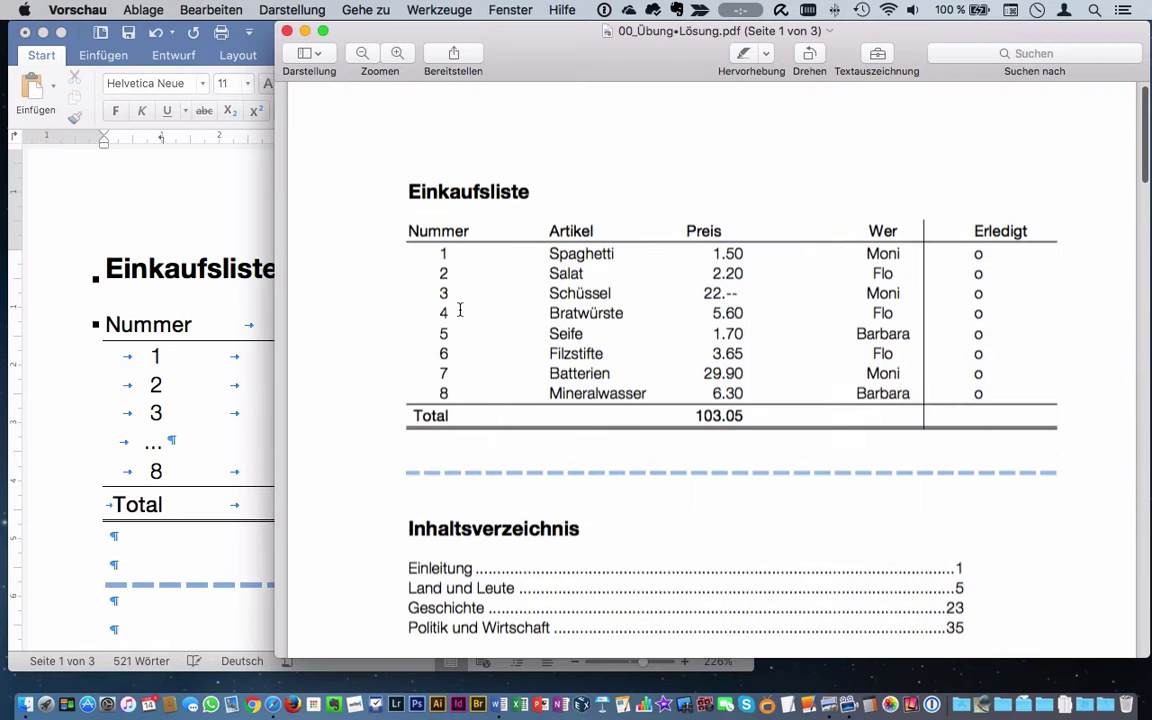
left_click(152, 445)
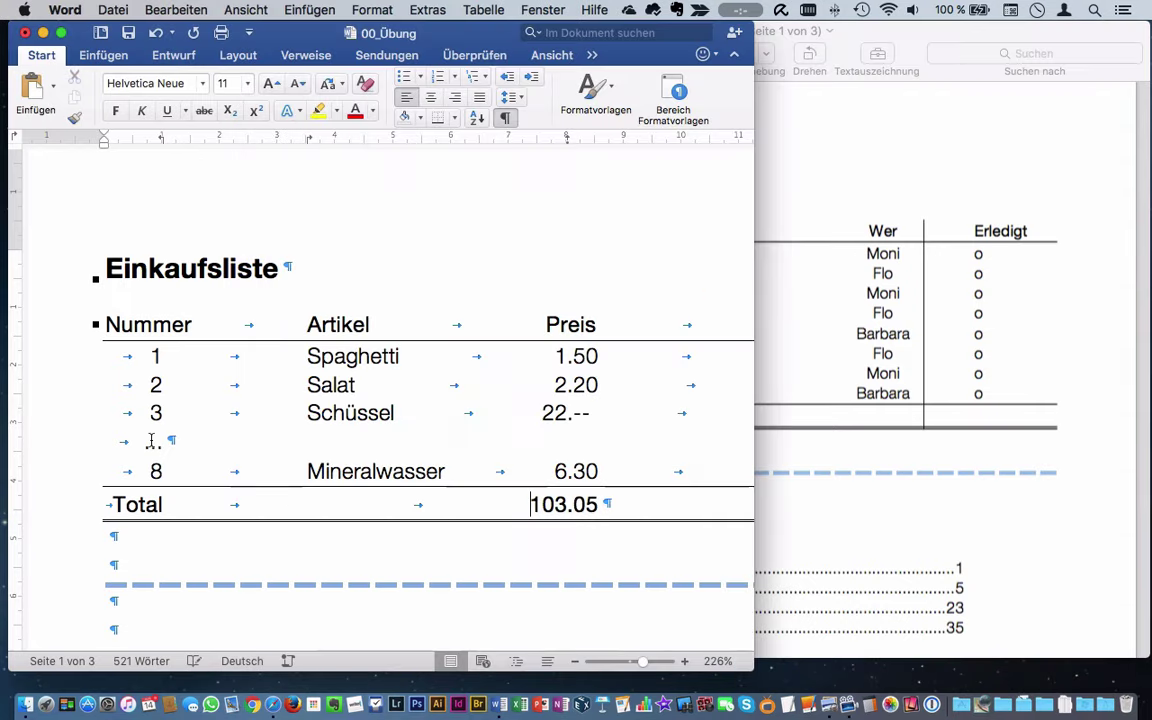
Replace the ... placeholder with row 4: Bratwürste priced 5.60, taken from the PDF
left_click_drag(161, 444, 145, 441)
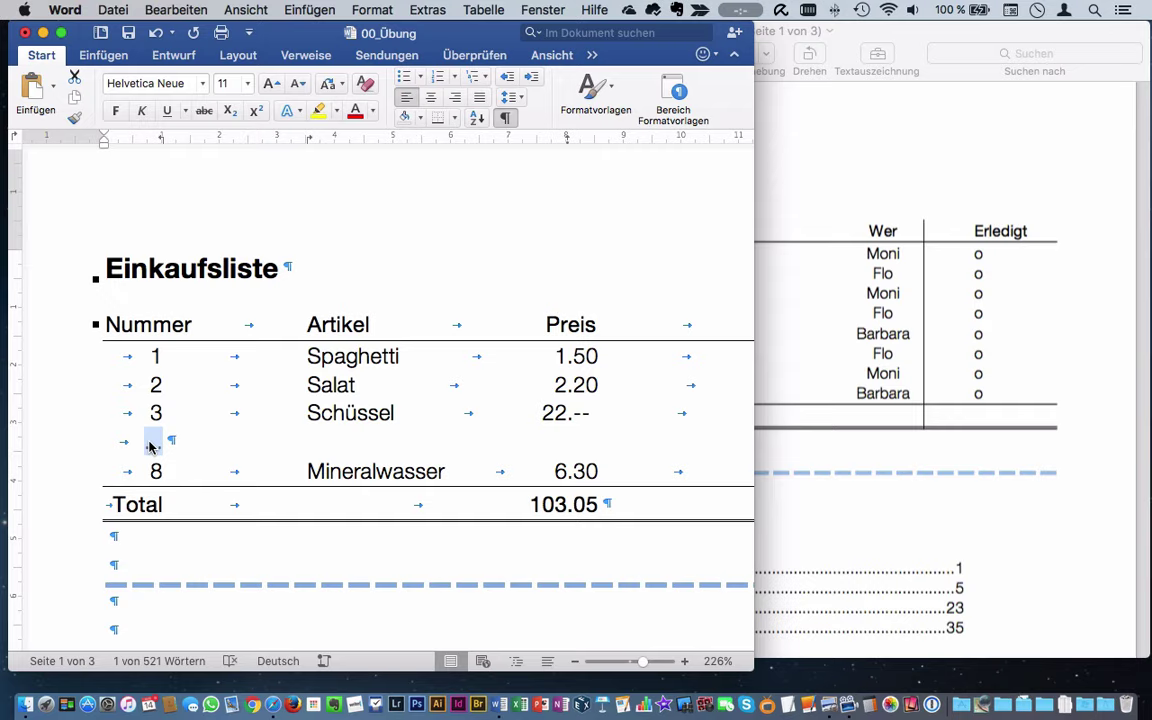
type("4")
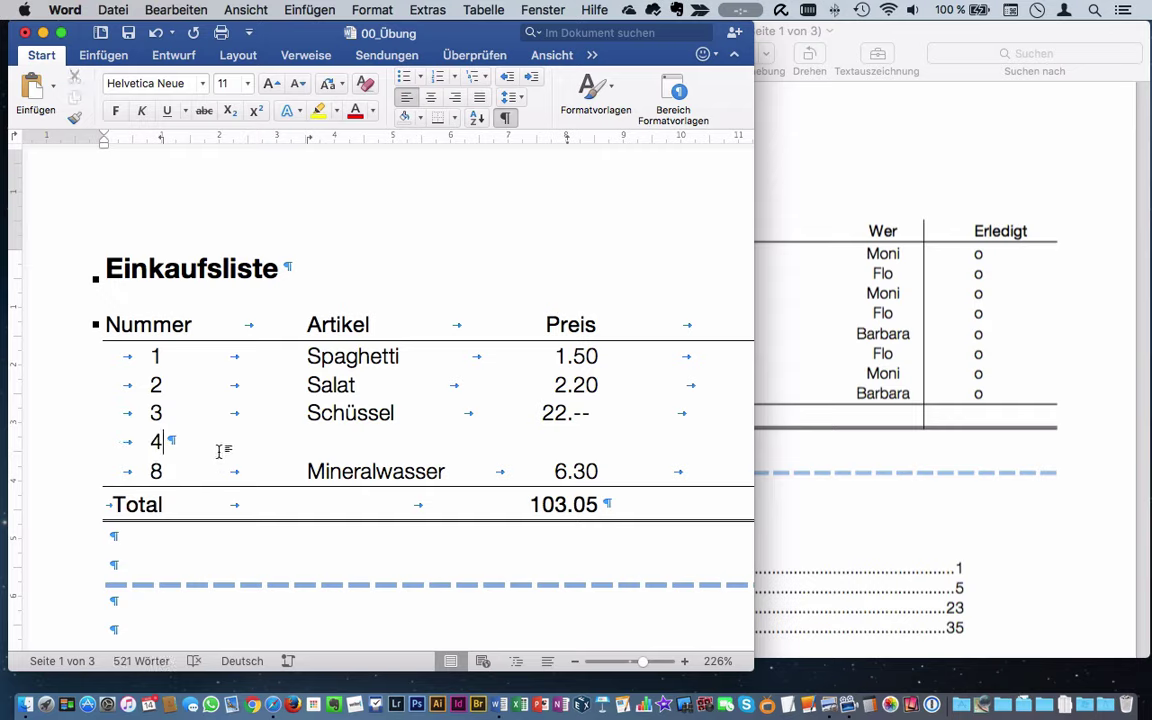
key("Tab")
type("B")
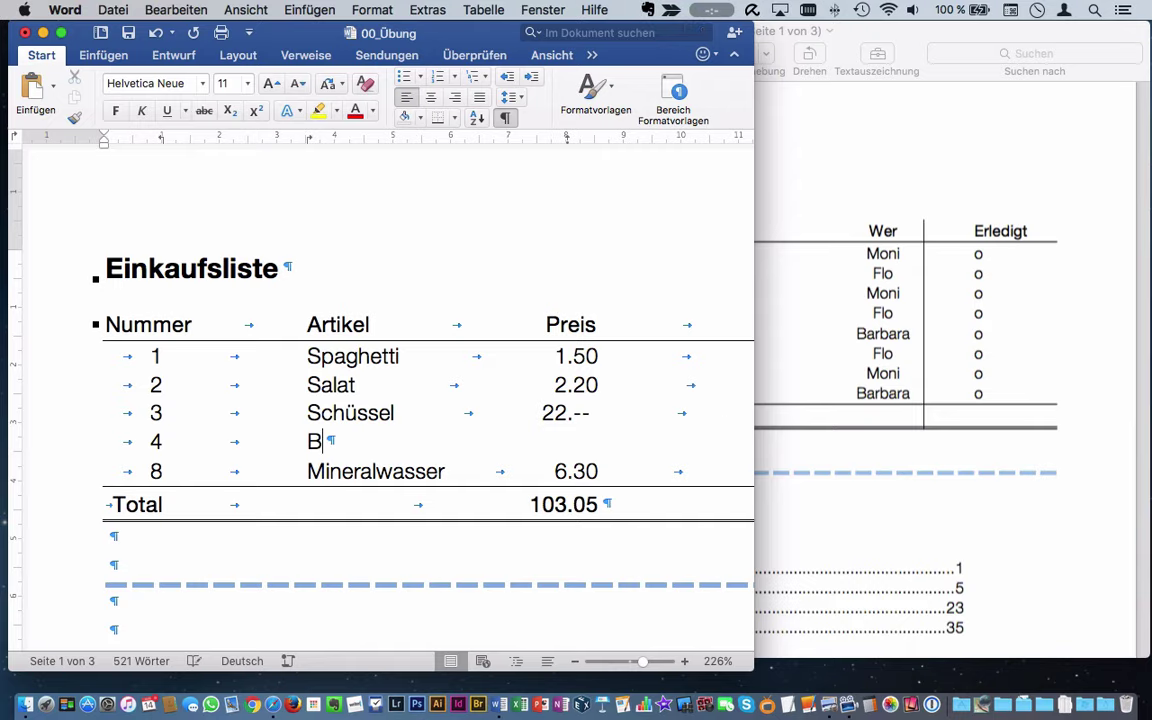
type("rat")
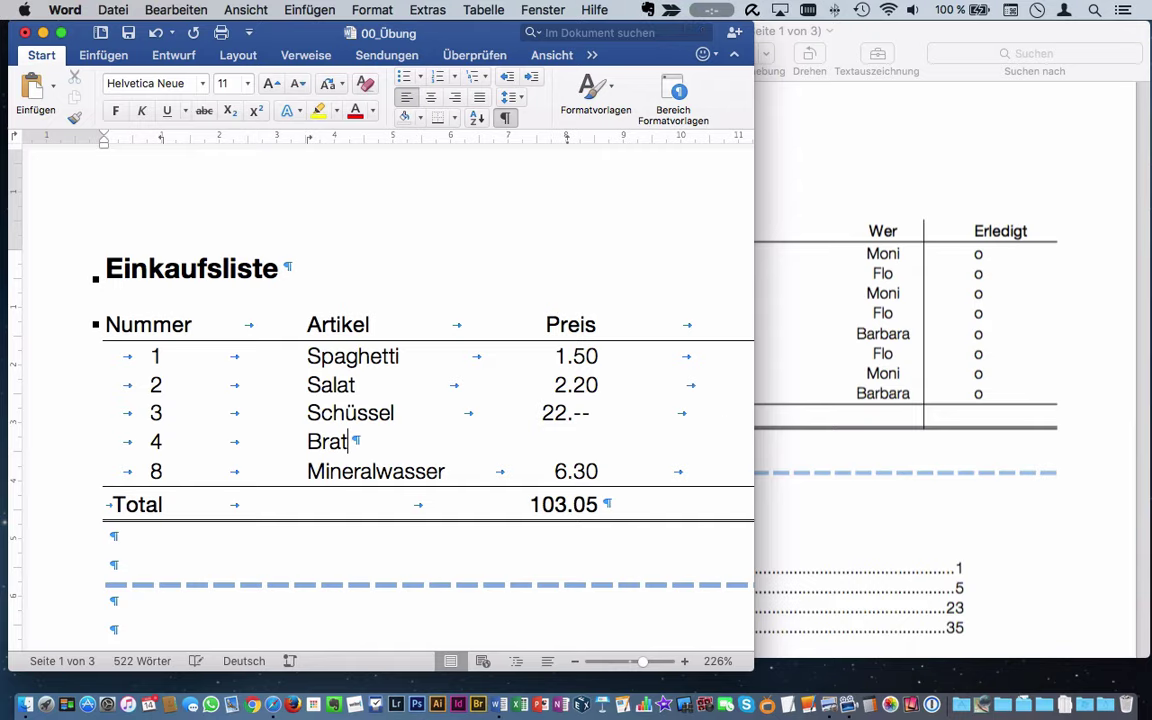
type("würste")
left_click(815, 358)
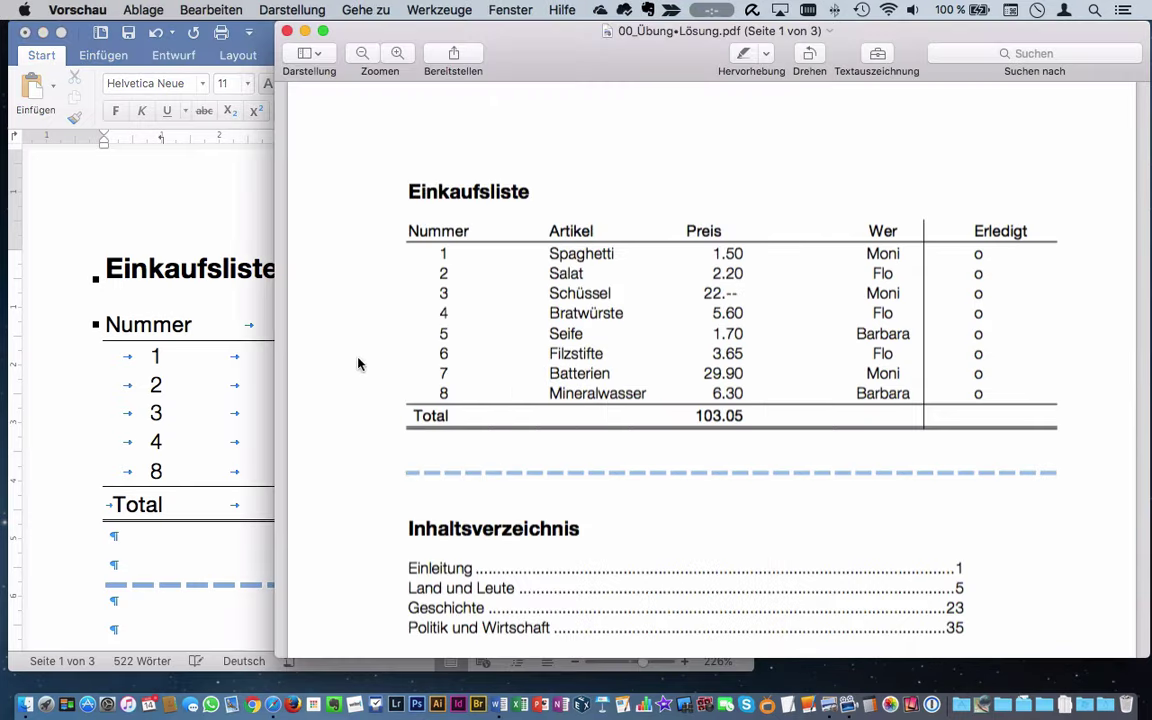
left_click(186, 385)
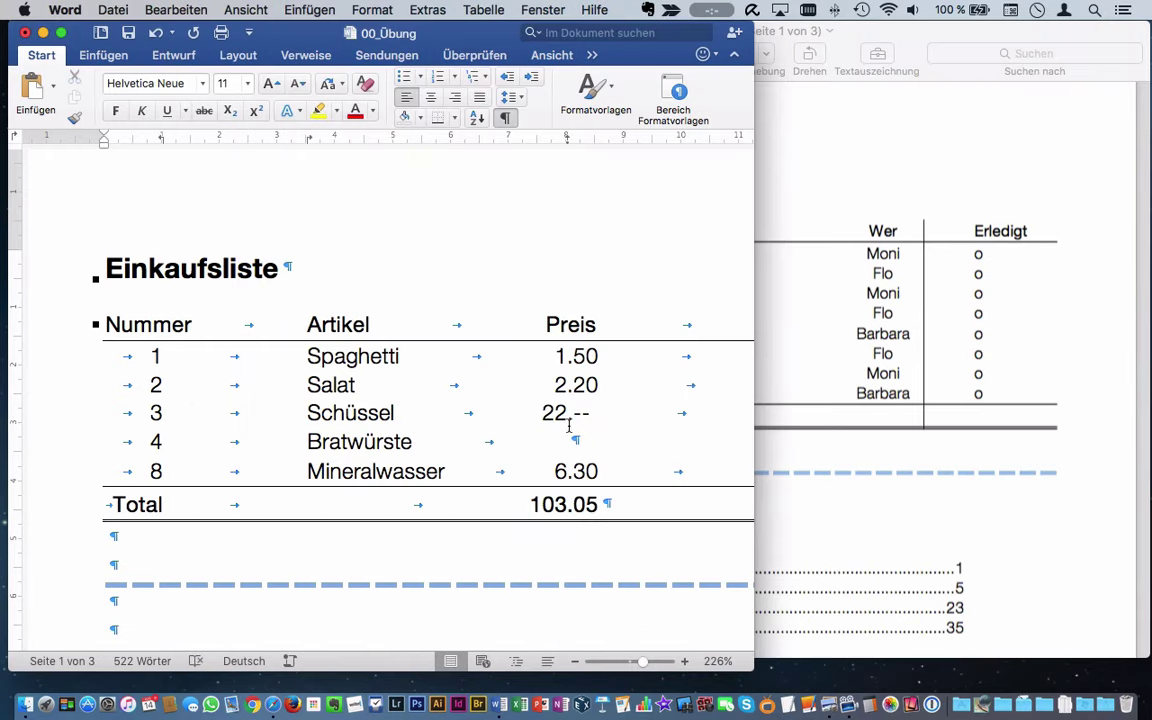
type("5.60")
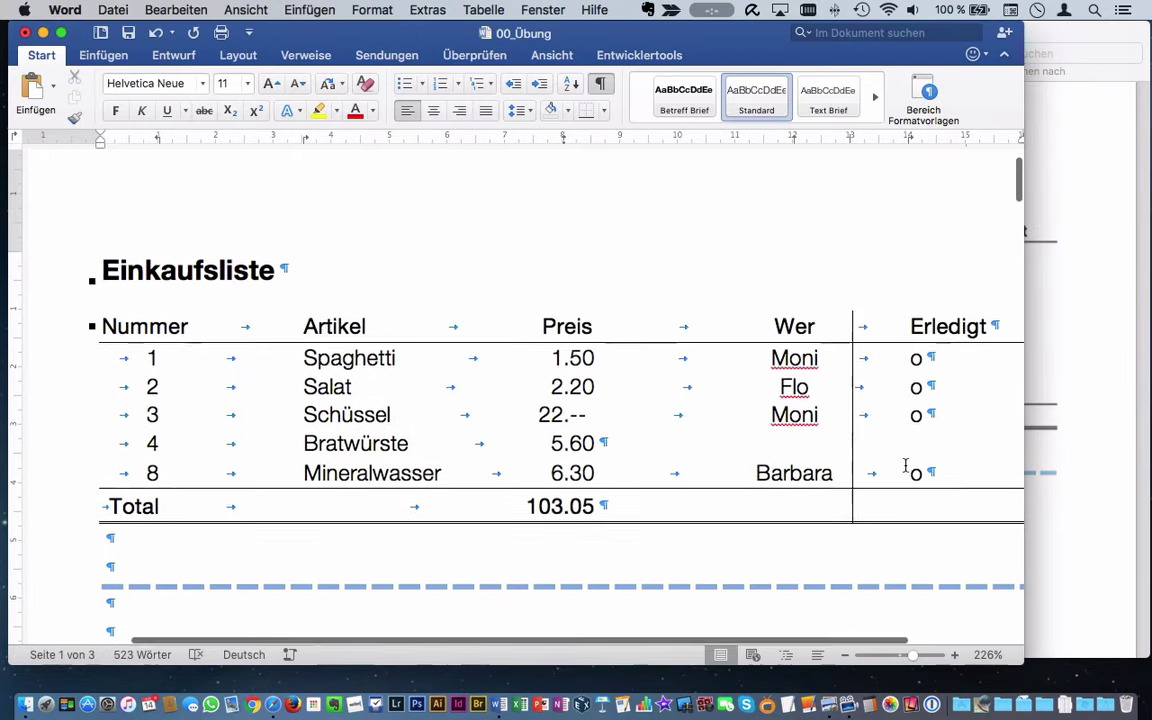